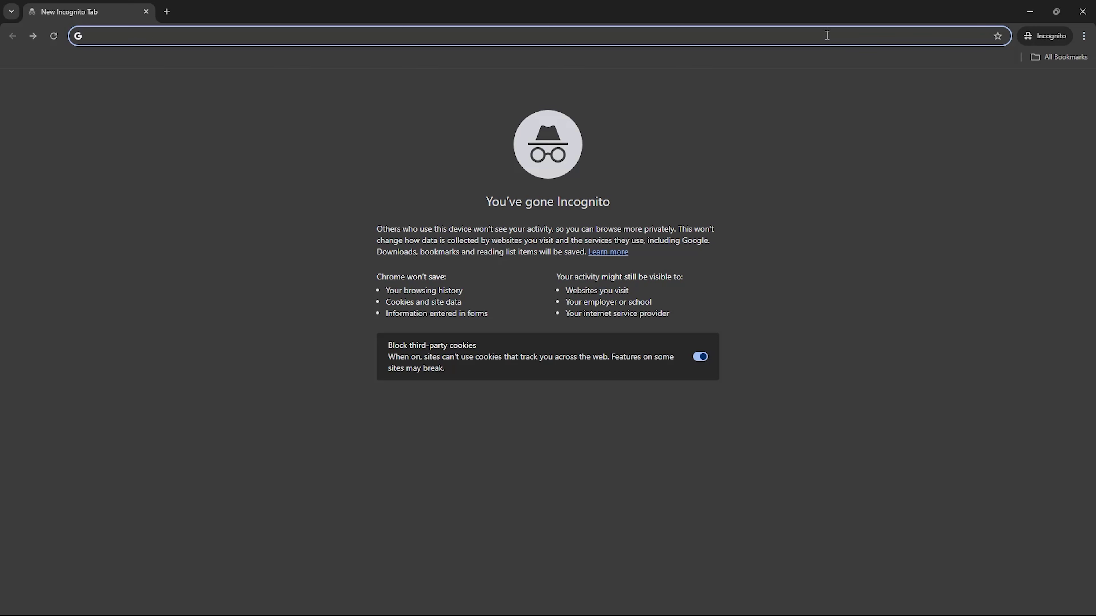
# Search Google for 'aternos' and open the result 'Aternos | Minecraft servers. Free. Forever.'
pyautogui.write('aternos')
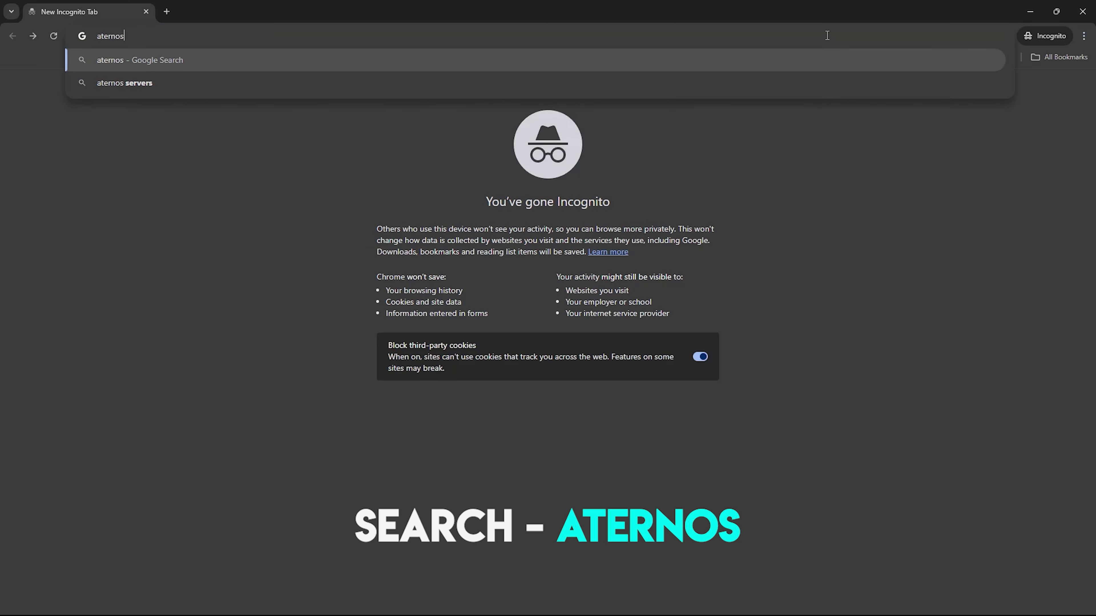
pyautogui.press('Return')
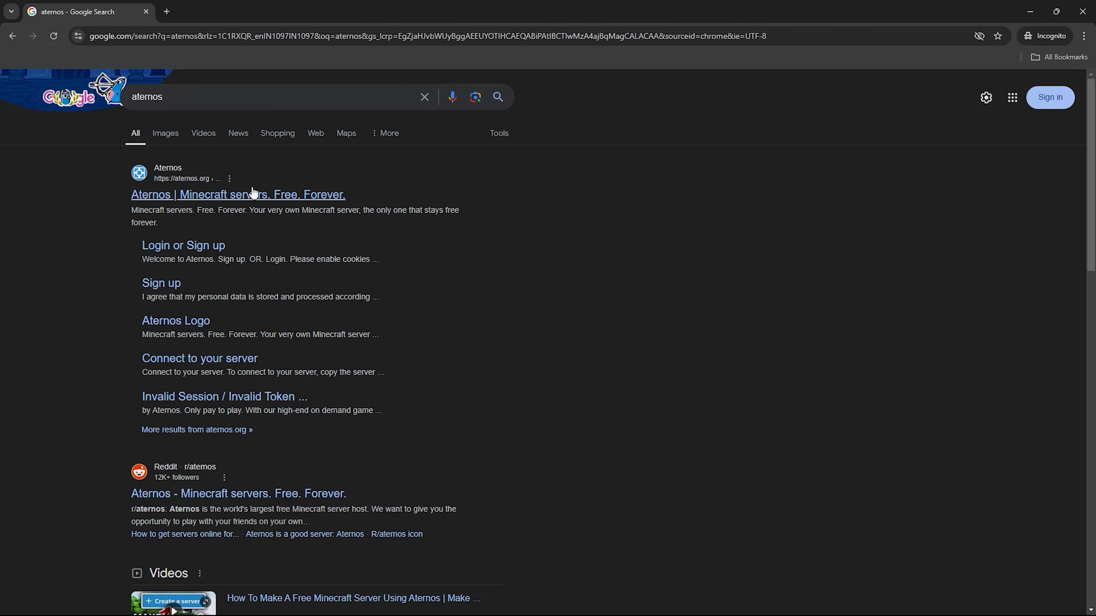
pyautogui.click(279, 201)
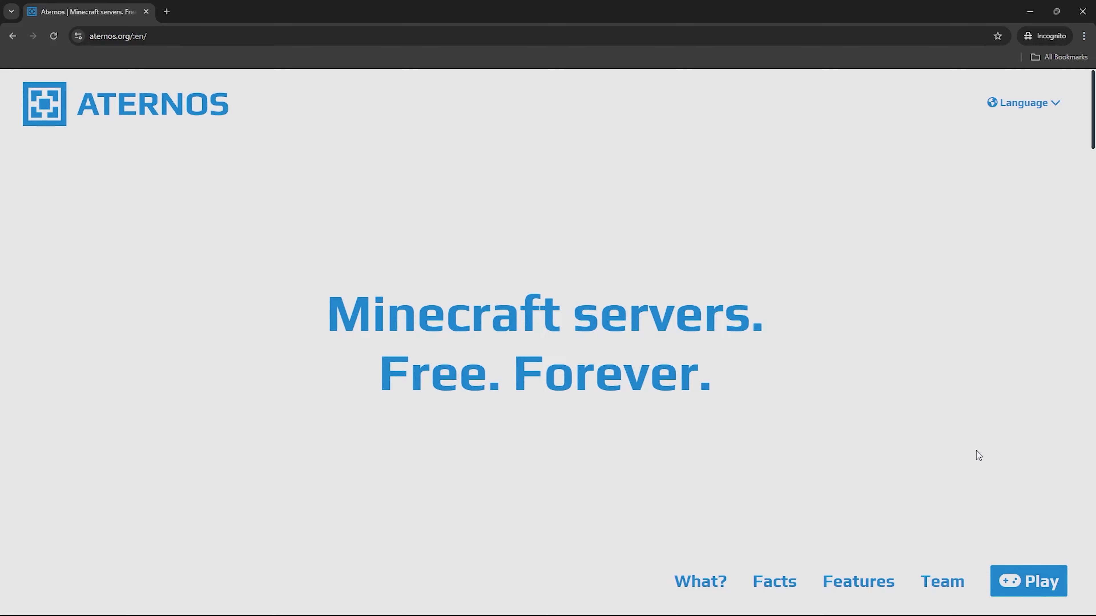
# Sign up for a new Aternos account with a username and password, accepting the terms and privacy policy
pyautogui.click(1018, 580)
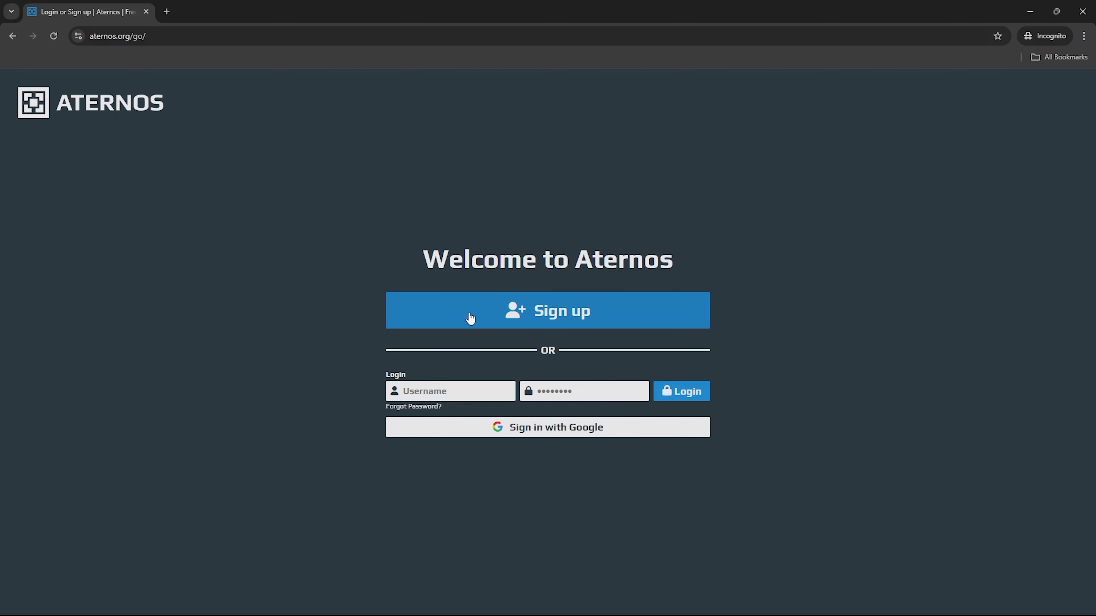
pyautogui.click(518, 319)
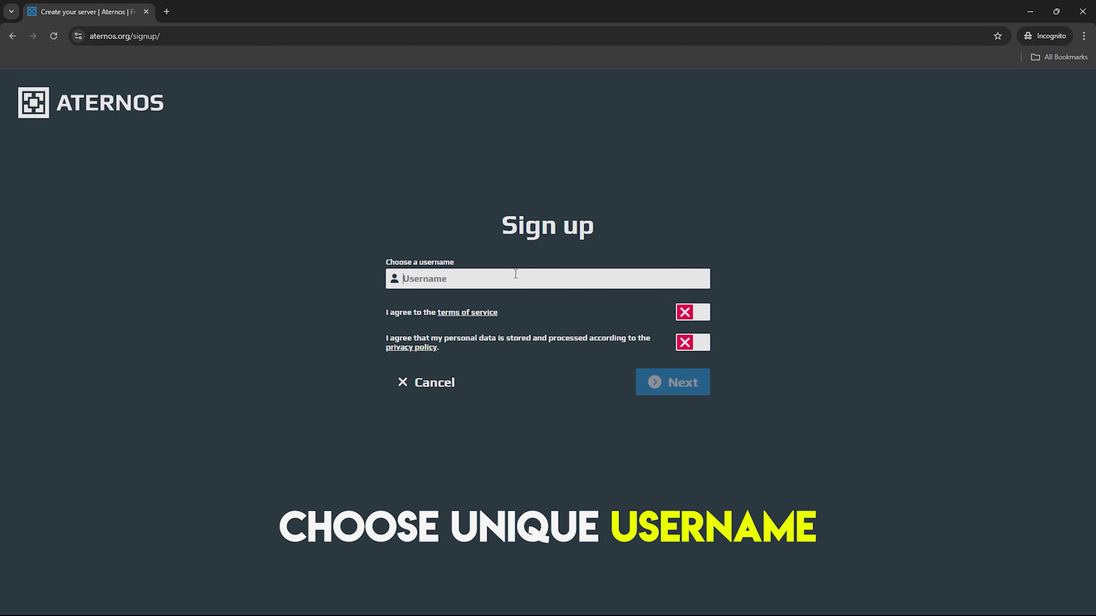
pyautogui.write('aquaniumvi')
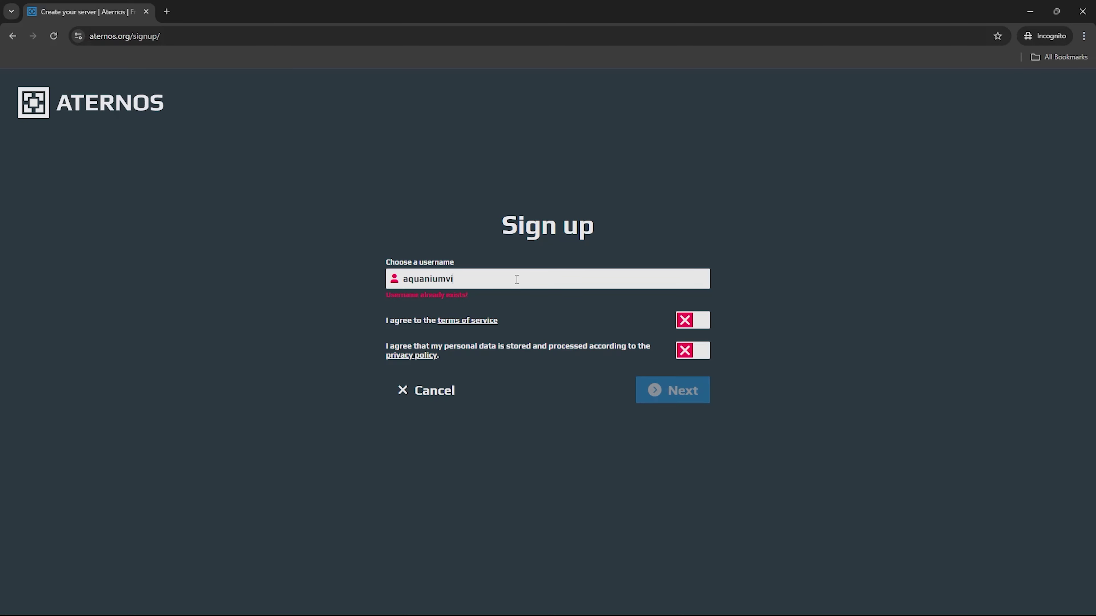
pyautogui.write('deo')
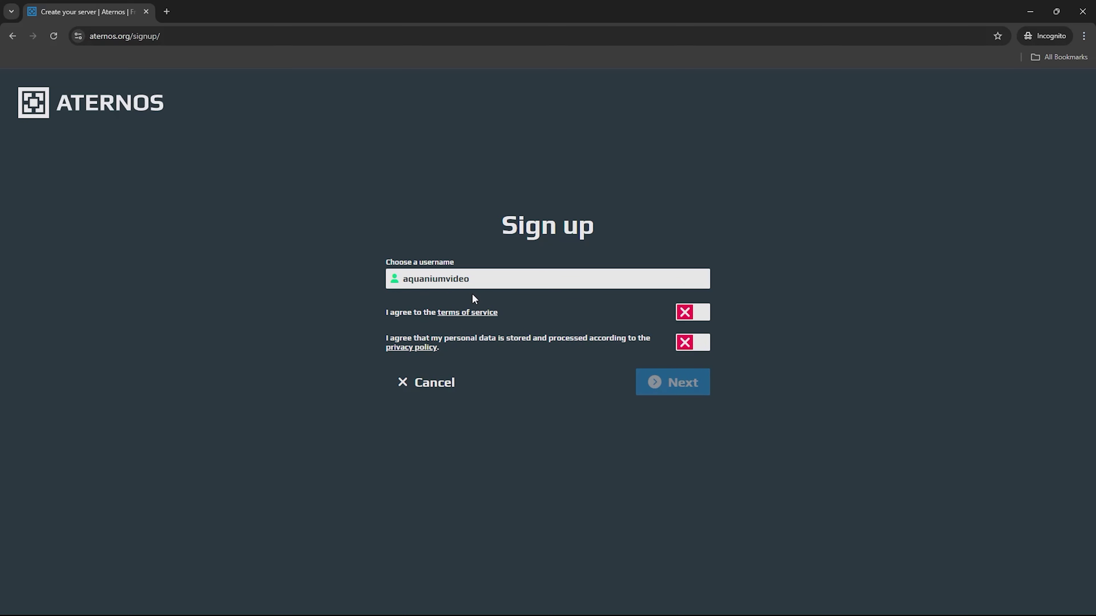
pyautogui.click(690, 319)
pyautogui.click(693, 343)
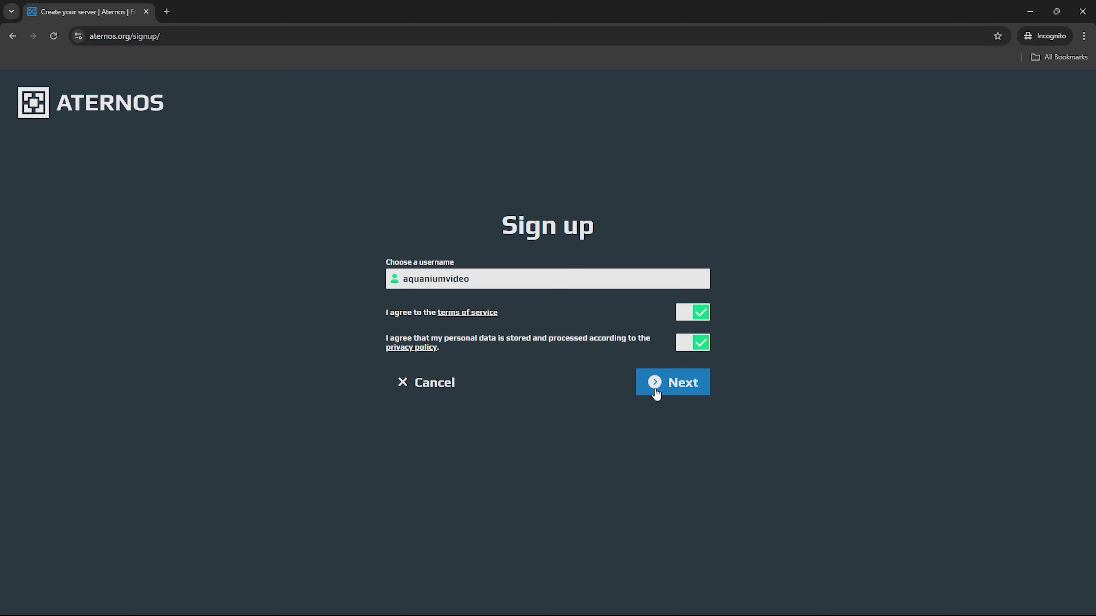
pyautogui.click(680, 394)
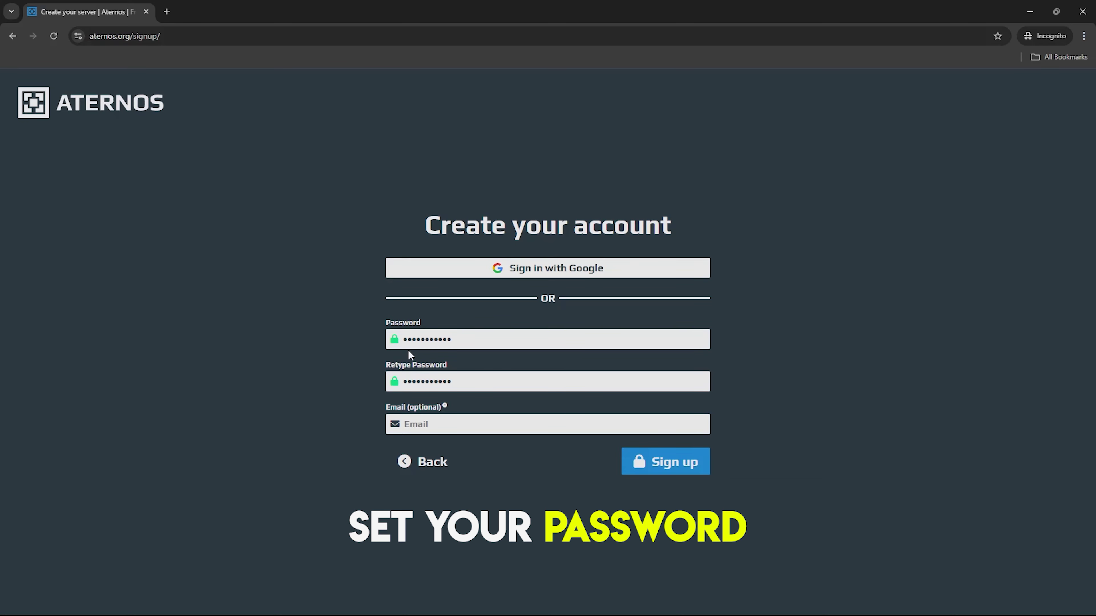
pyautogui.click(684, 471)
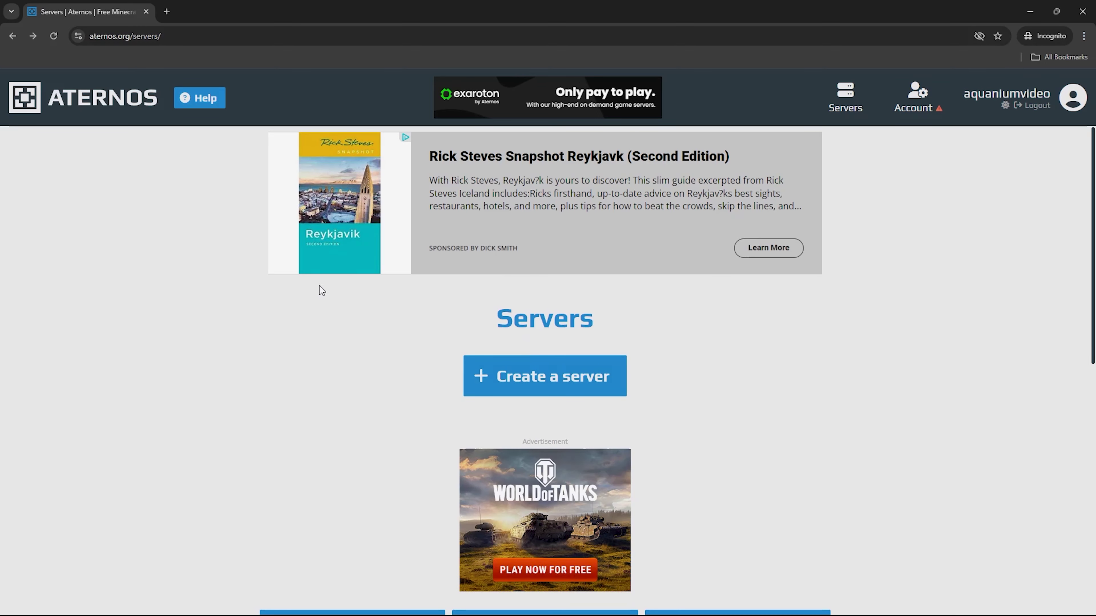
# Create a new Java Edition server, ending on its offline dashboard with Vanilla 1.21.1
pyautogui.click(539, 387)
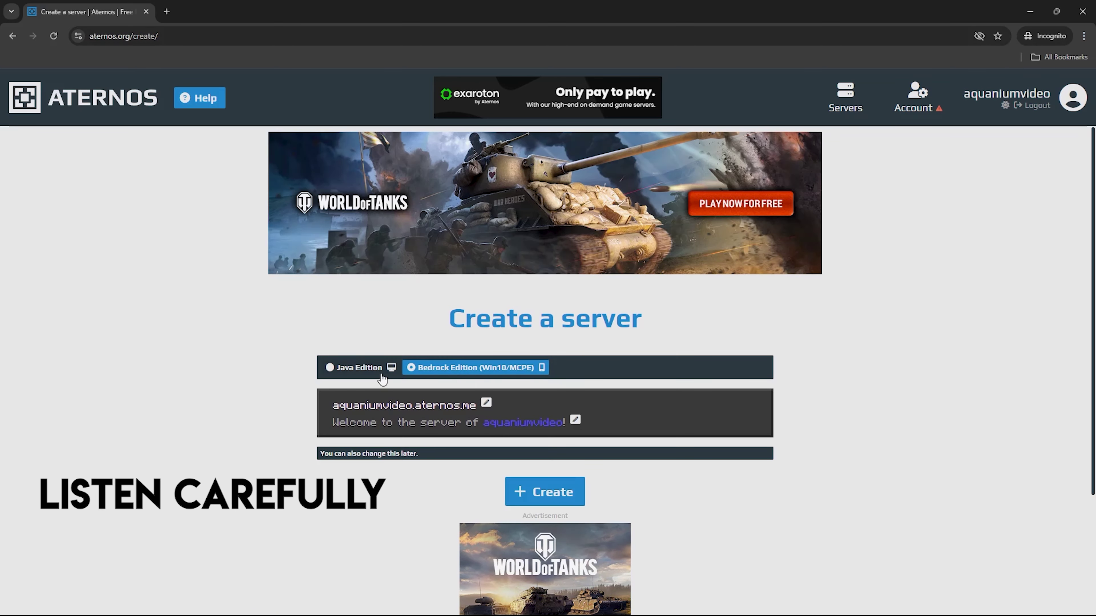
pyautogui.click(358, 368)
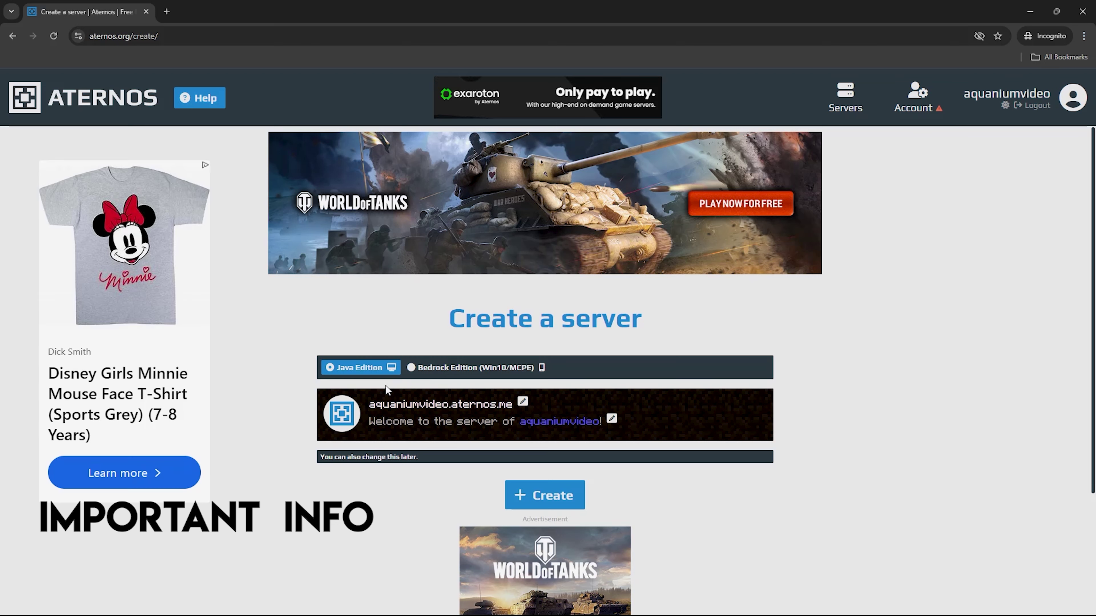
pyautogui.click(448, 369)
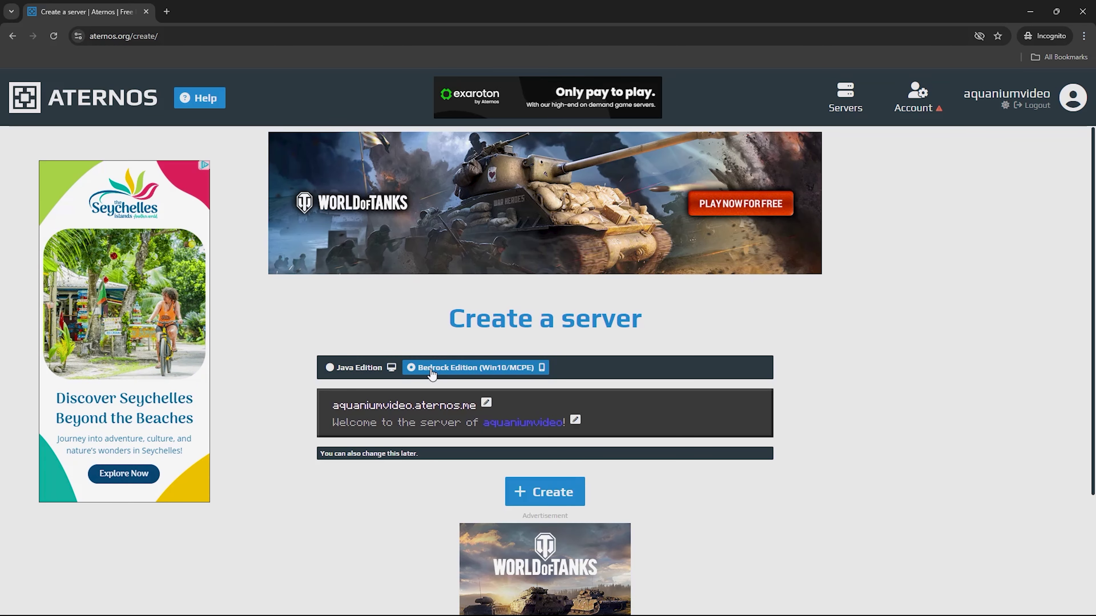
pyautogui.press('Left')
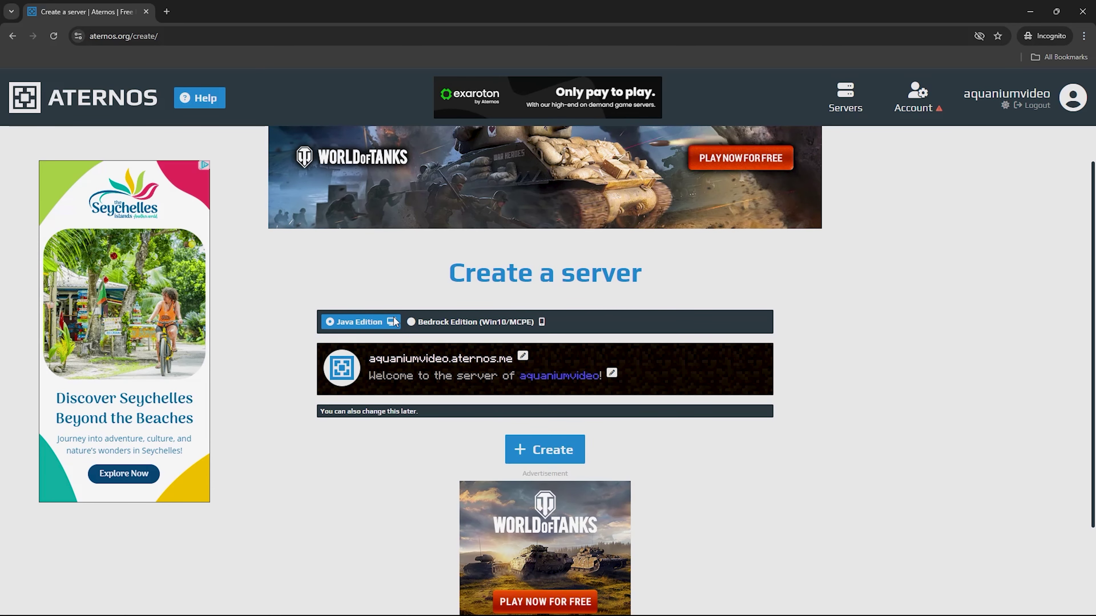
pyautogui.click(575, 459)
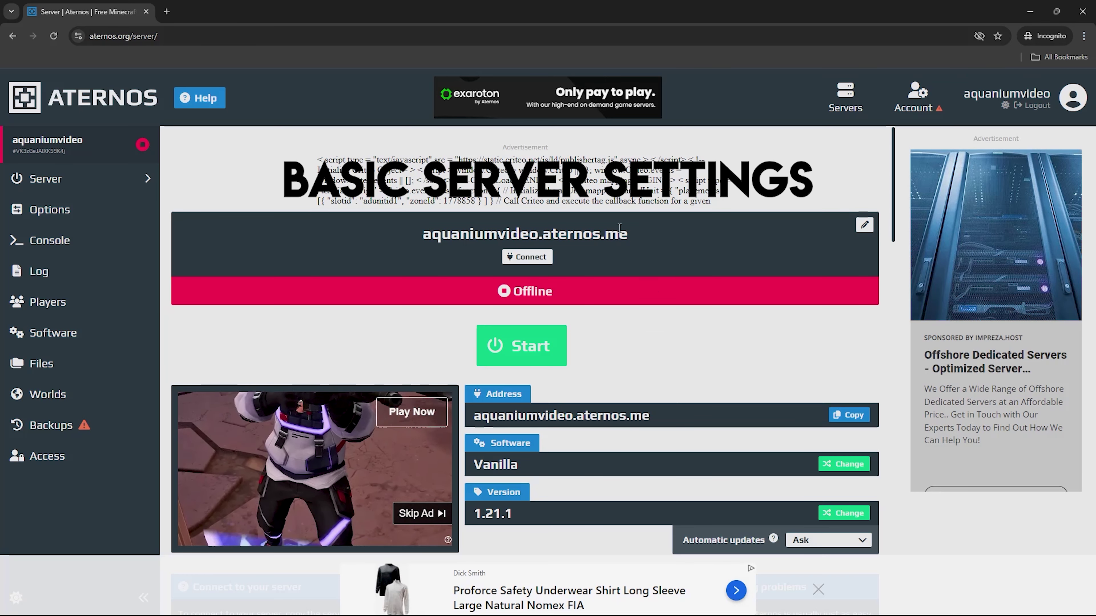
# Open the server Options and start editing the MOTD welcome message
pyautogui.click(107, 218)
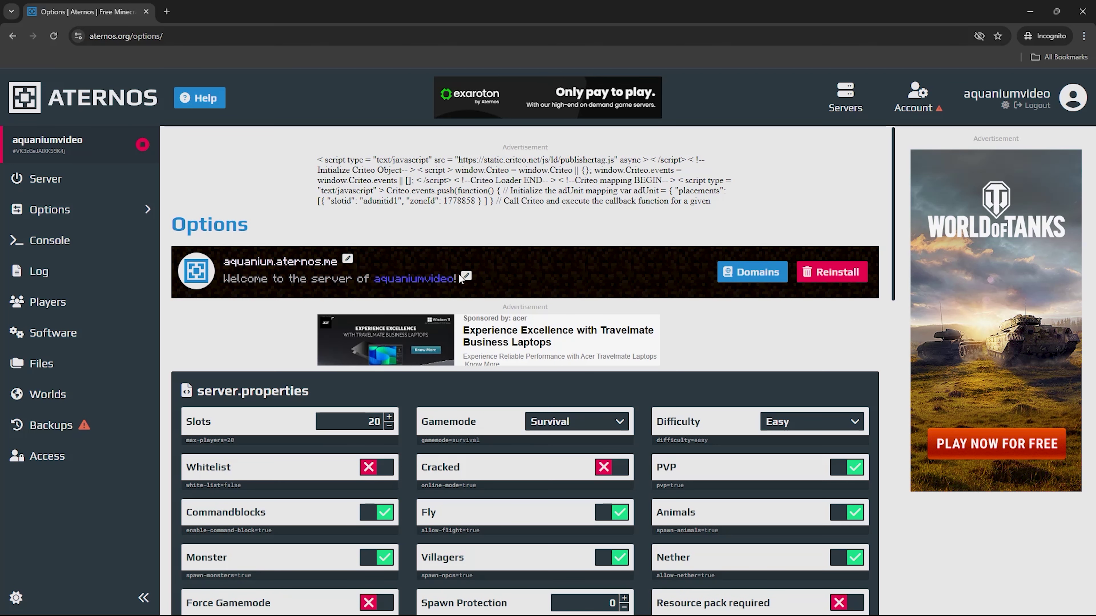
pyautogui.click(467, 276)
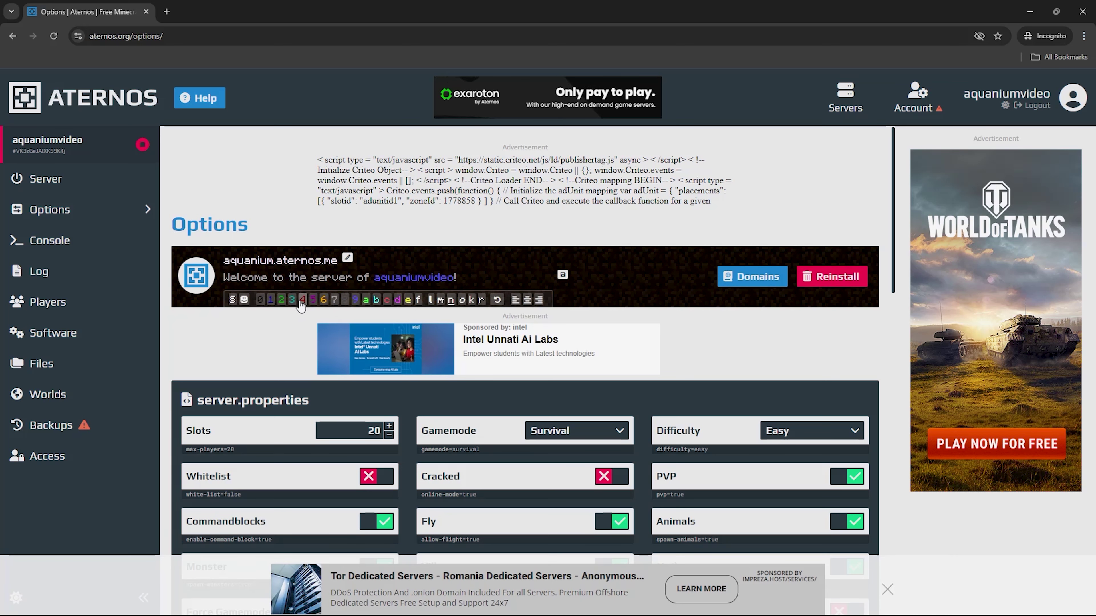
pyautogui.click(283, 276)
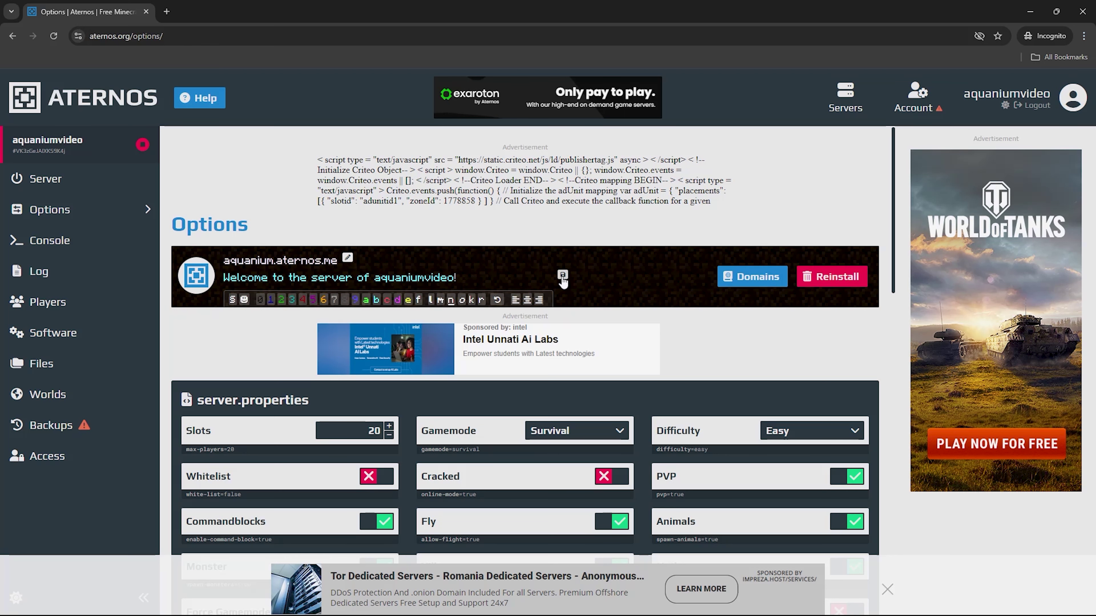
# Lower the server's player slots from 20 to 10
pyautogui.scroll(-4, 497, 248)
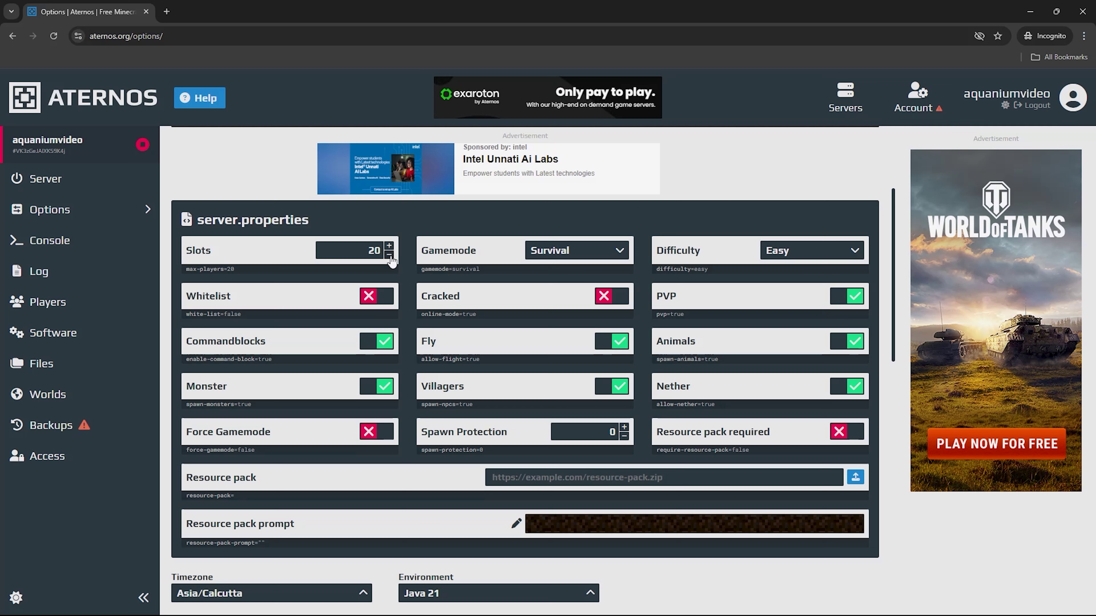
pyautogui.click(389, 255)
pyautogui.click(390, 255)
pyautogui.click(389, 256)
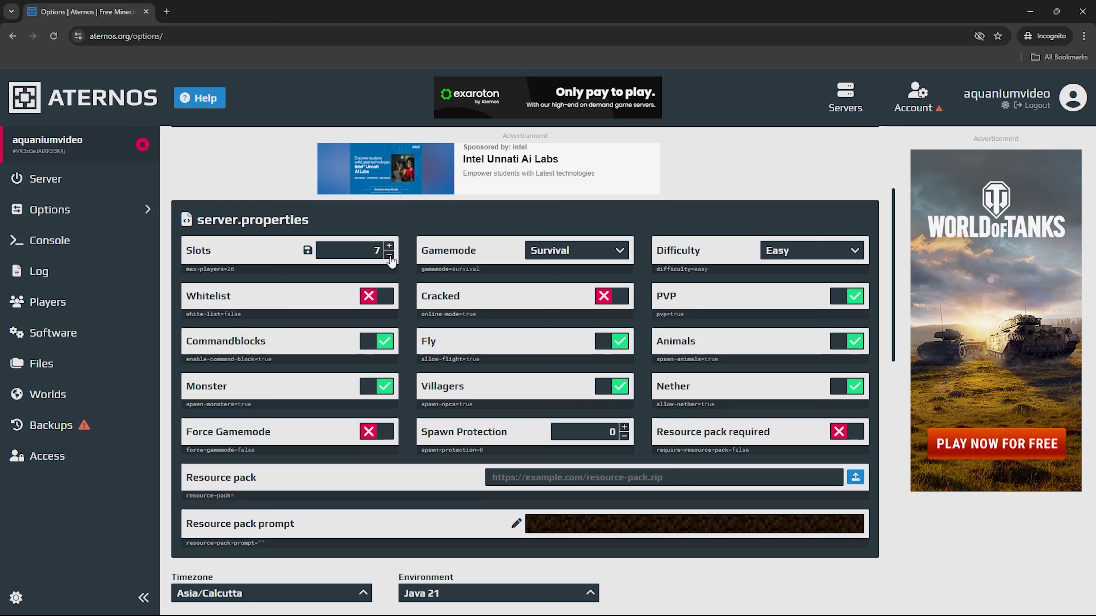
pyautogui.click(389, 255)
pyautogui.click(390, 256)
pyautogui.click(390, 255)
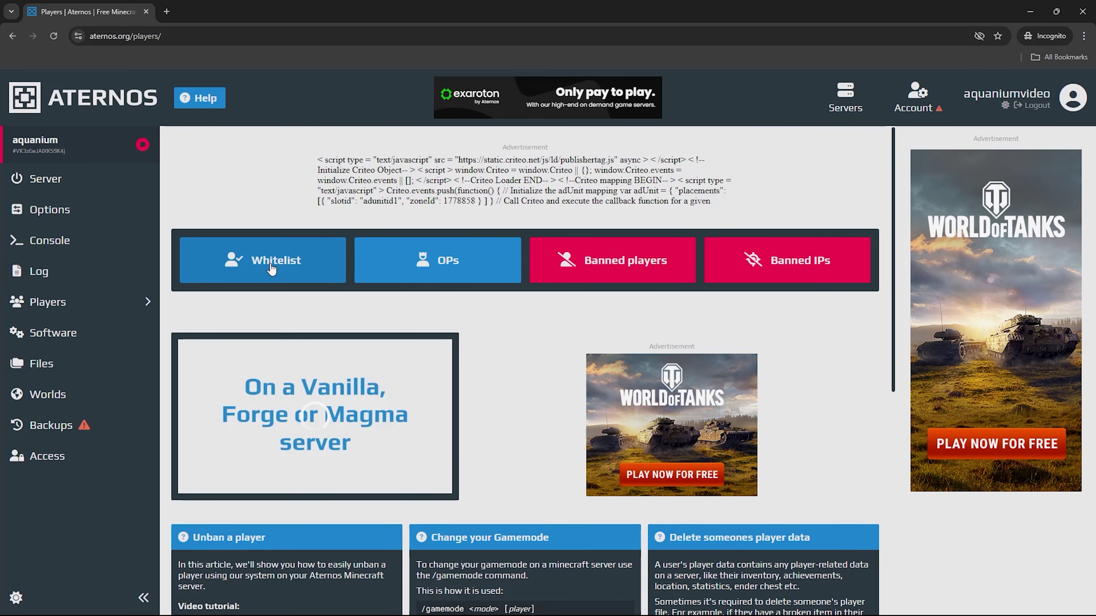
# Add the player's username to the server whitelist
pyautogui.click(287, 274)
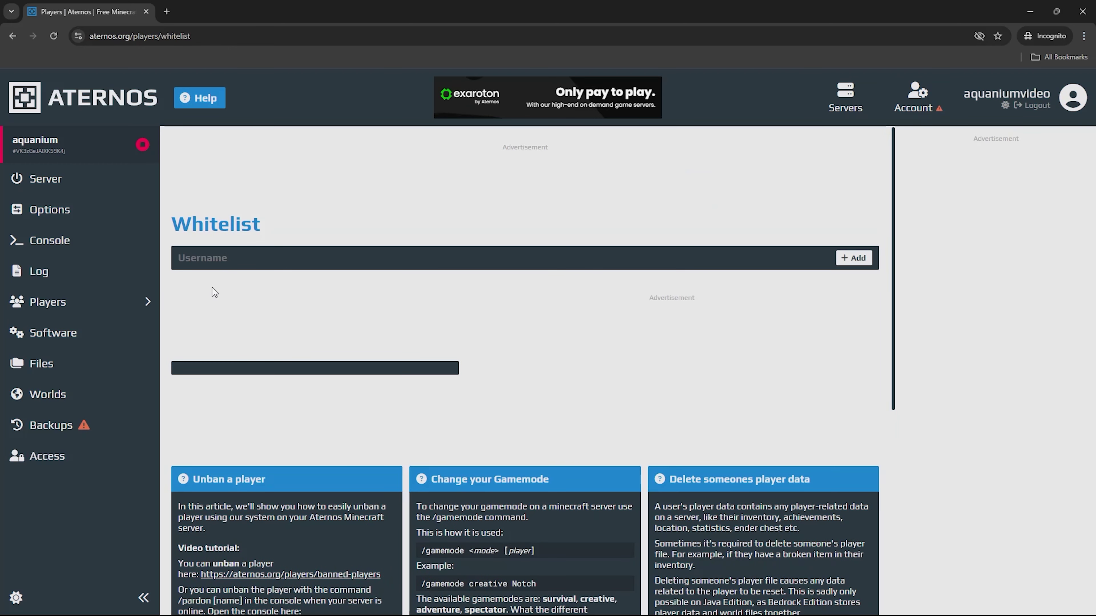
pyautogui.click(291, 257)
pyautogui.write('aquanium')
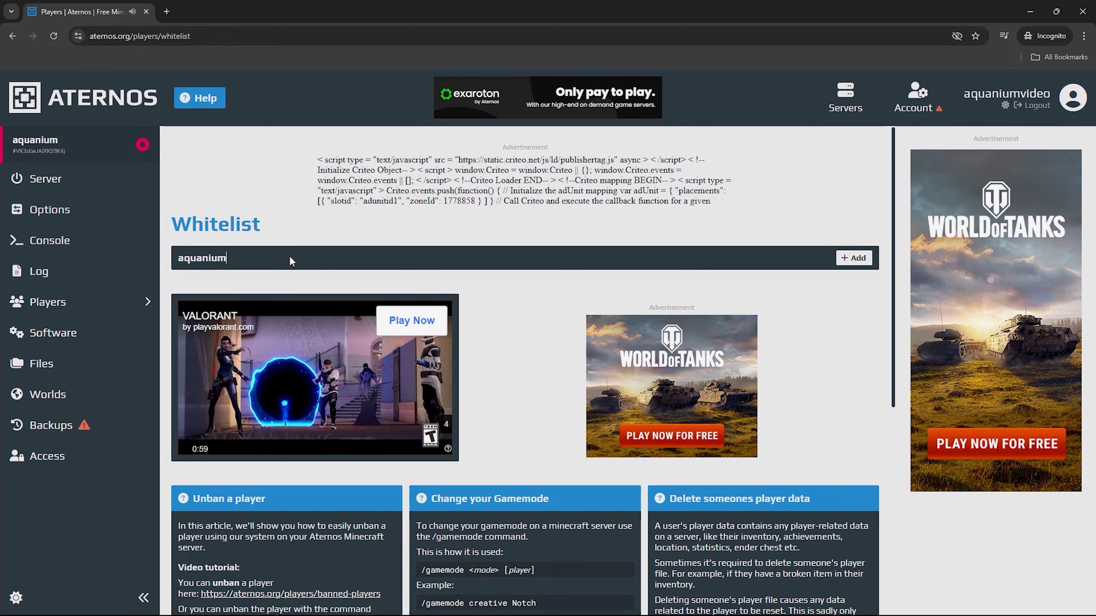
pyautogui.write('0')
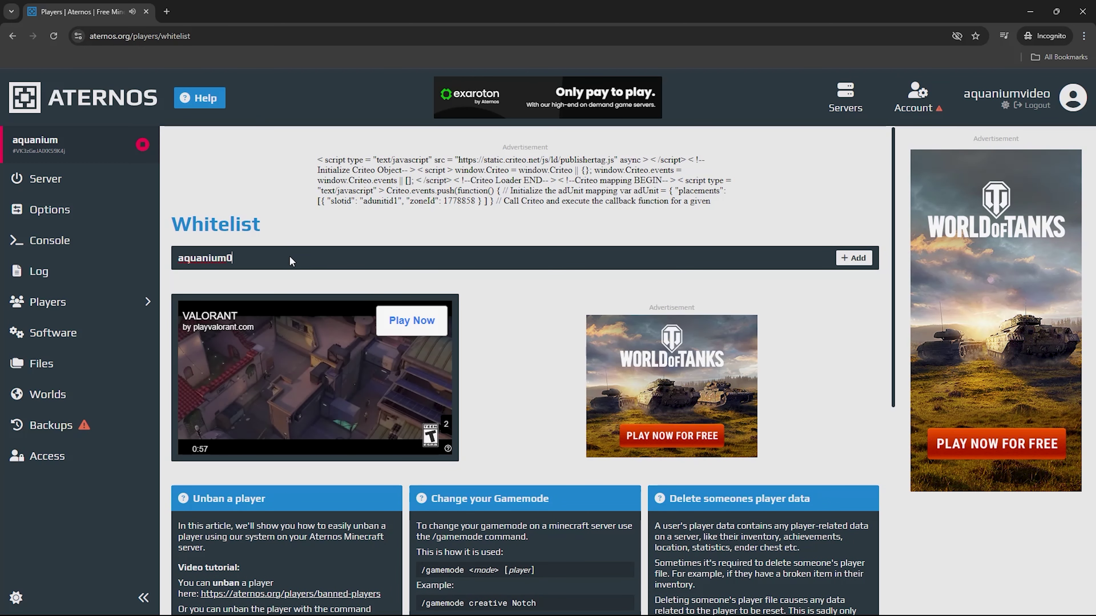
pyautogui.click(852, 259)
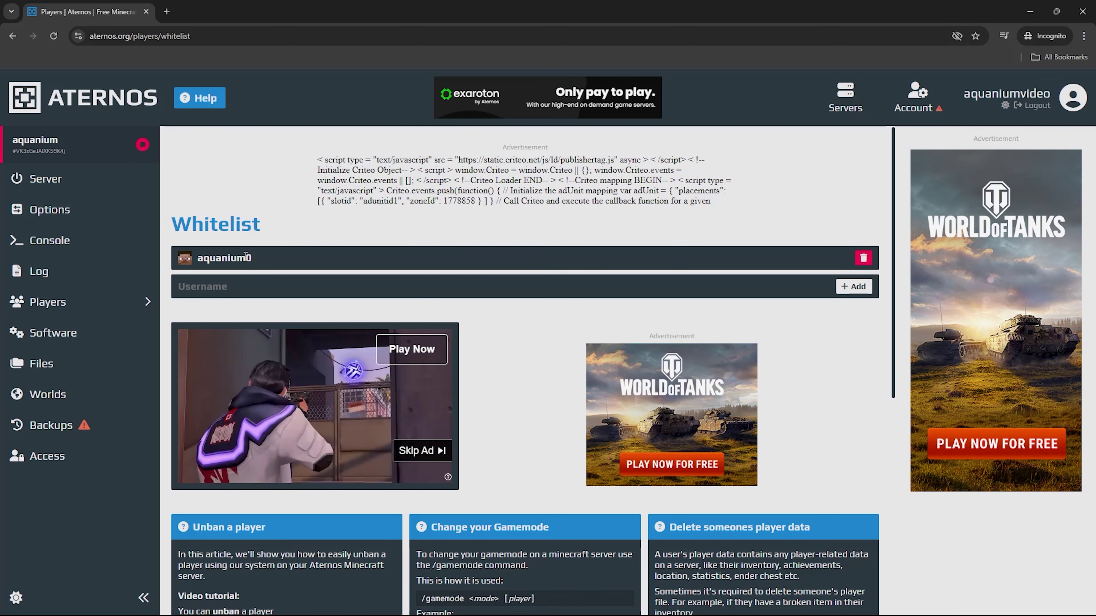
# Turn on whitelist enforcement and return to the main Players page
pyautogui.moveTo(246, 259); pyautogui.dragTo(187, 260)
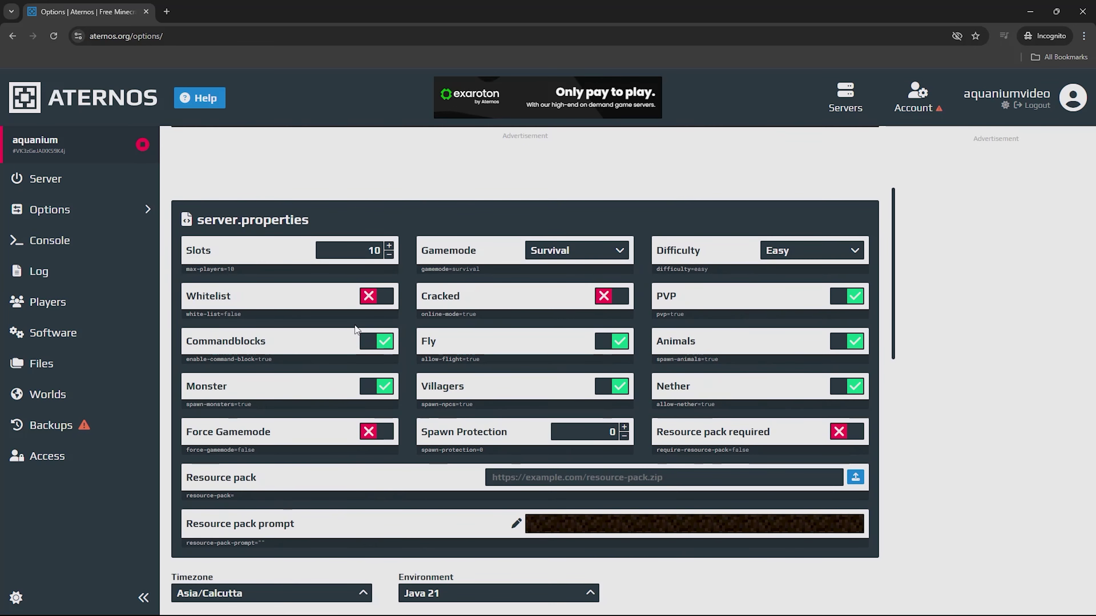
pyautogui.click(352, 296)
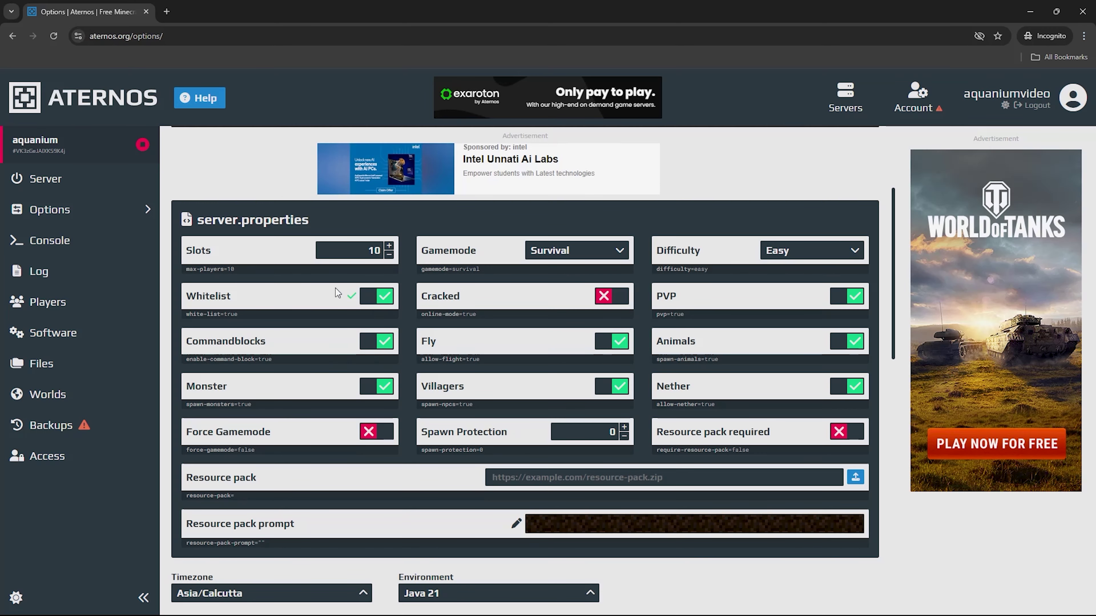
pyautogui.click(108, 305)
pyautogui.click(287, 264)
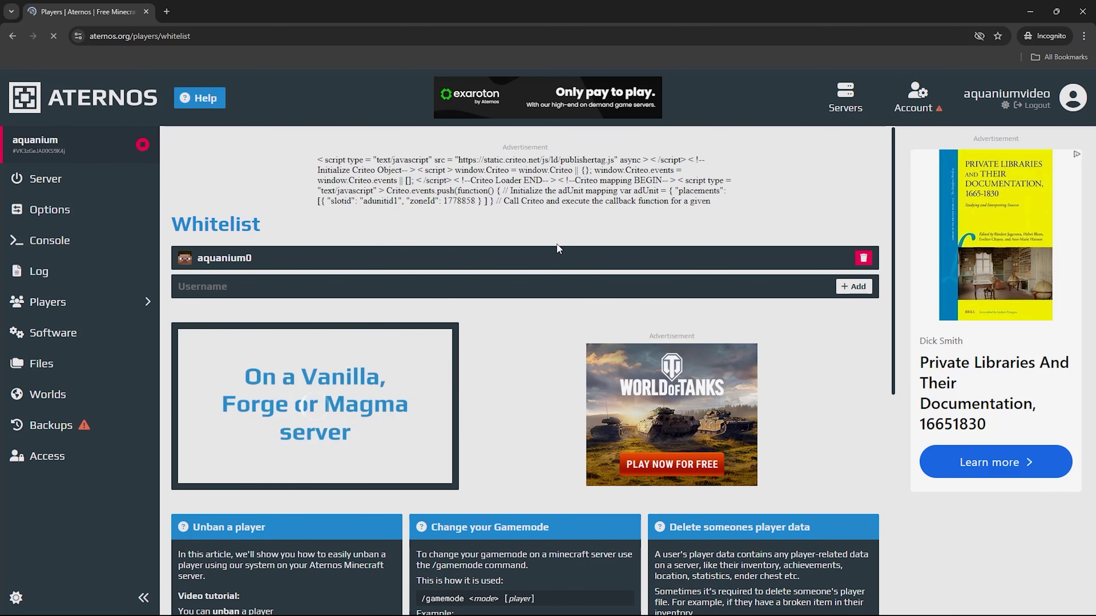
pyautogui.hotkey('alt', 'Left')
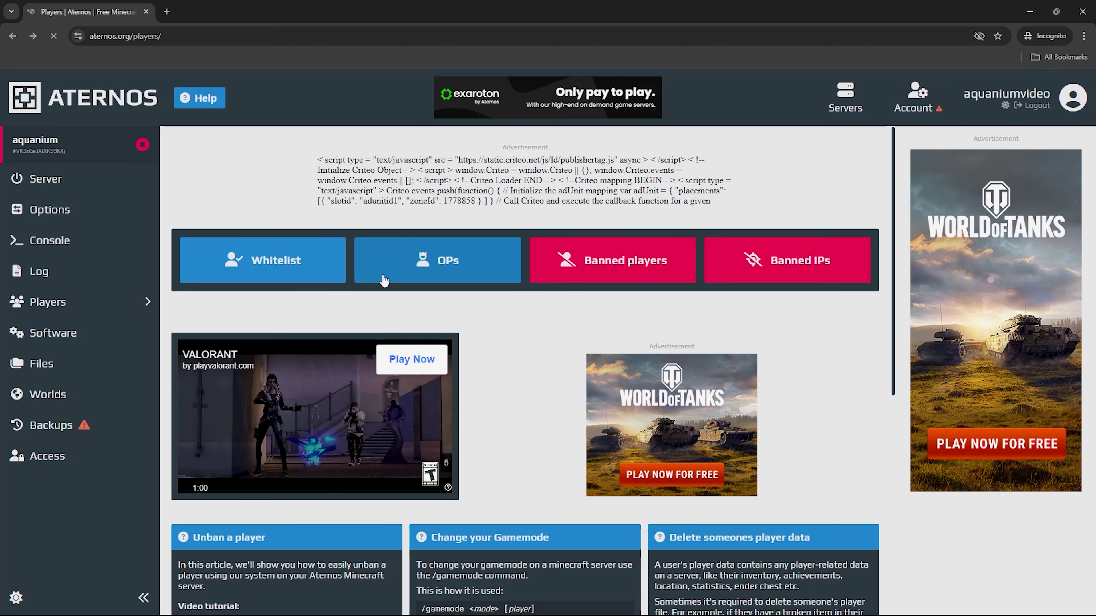
# Add the player's username to the OPs list, then go back to the Players overview
pyautogui.click(402, 268)
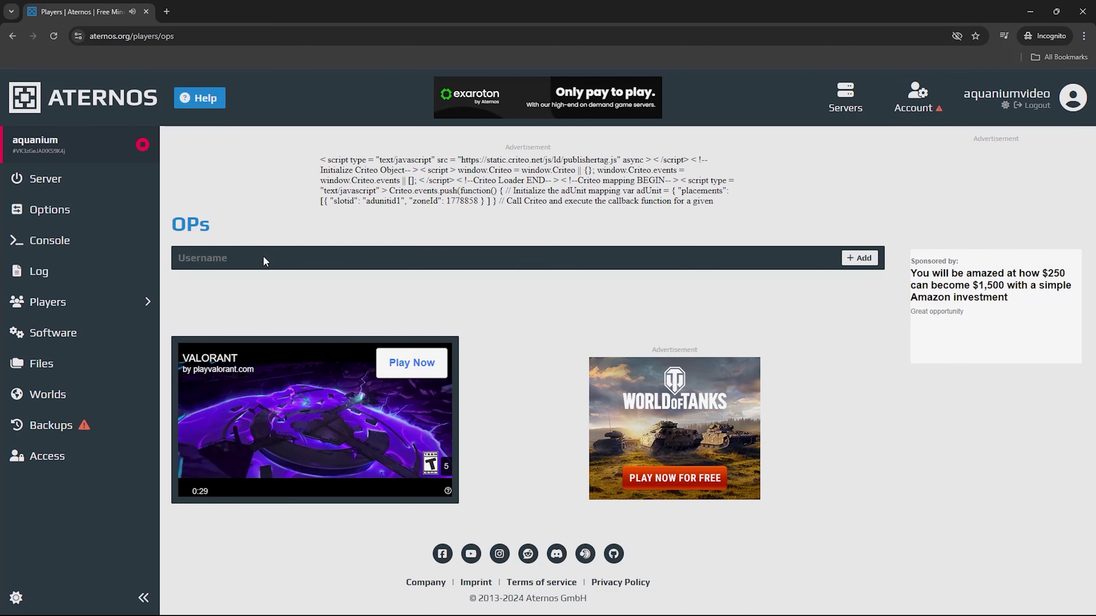
pyautogui.click(263, 255)
pyautogui.write('aquanium')
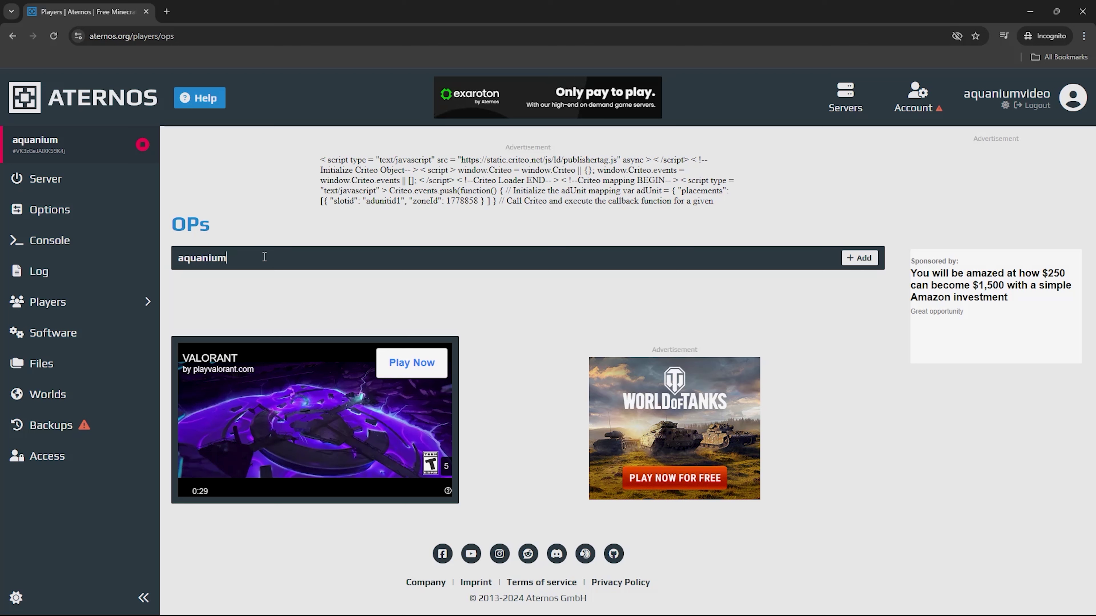
pyautogui.write('0')
pyautogui.press('Return')
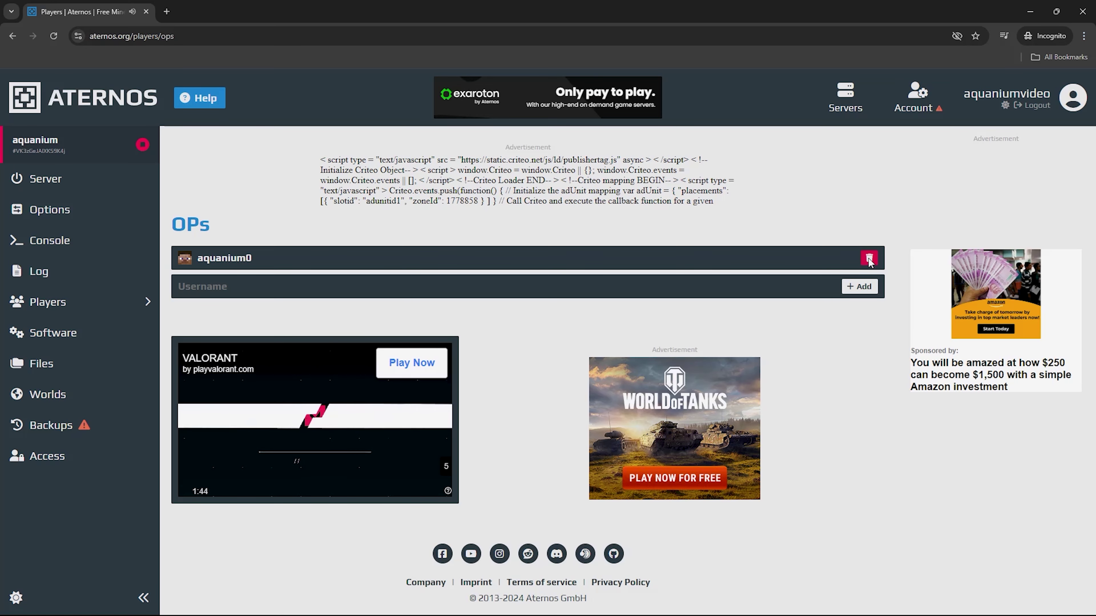
pyautogui.hotkey('alt', 'Left')
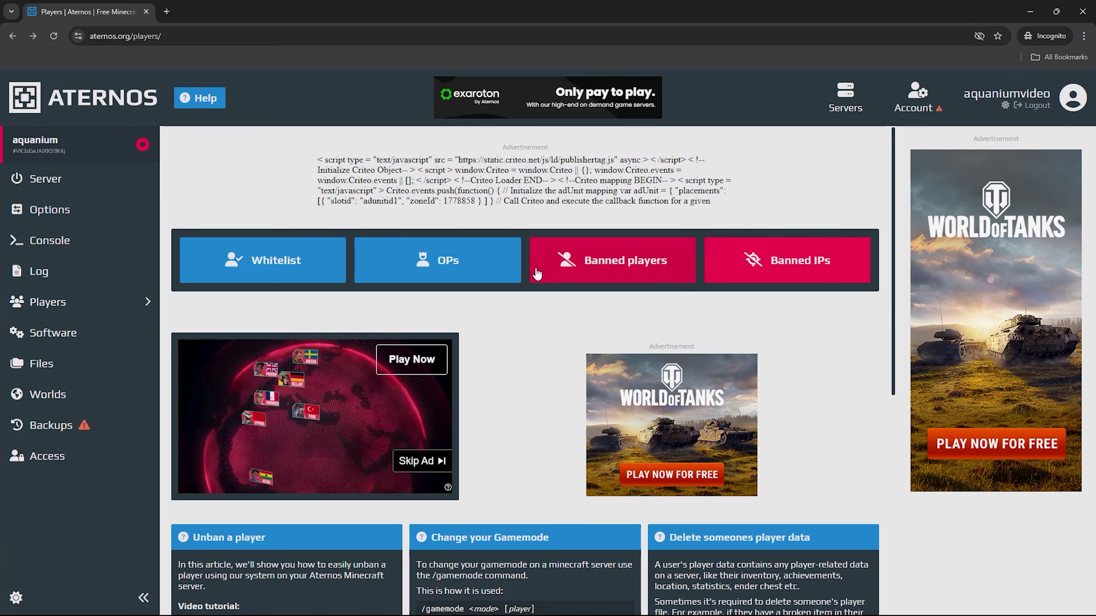
# In Options, switch Cracked on and the Nether off, then view the server Console
pyautogui.hotkey('alt', 'Right')
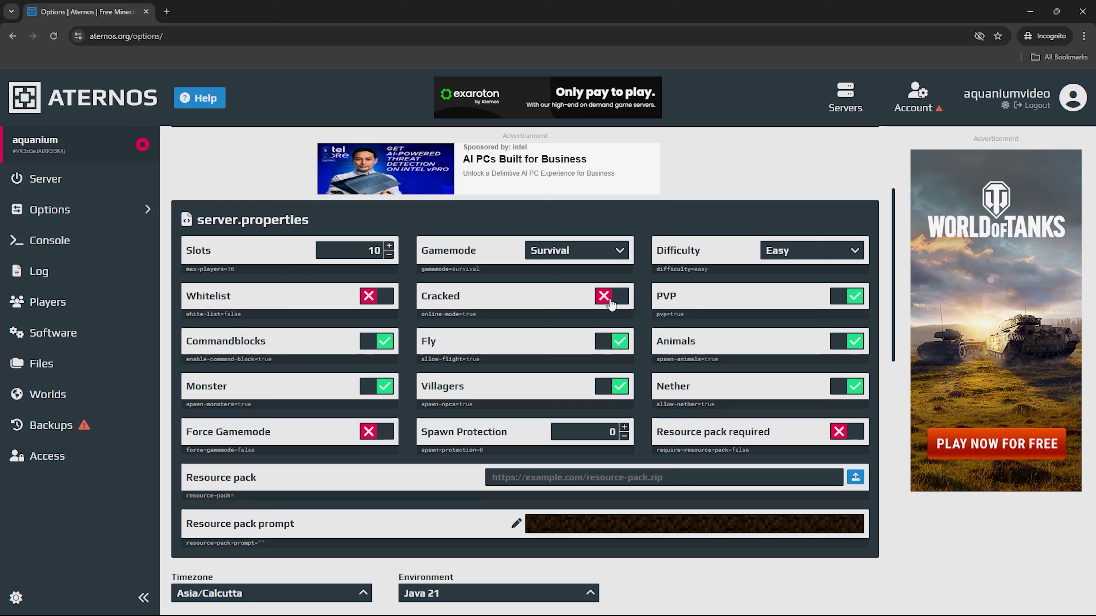
pyautogui.click(611, 303)
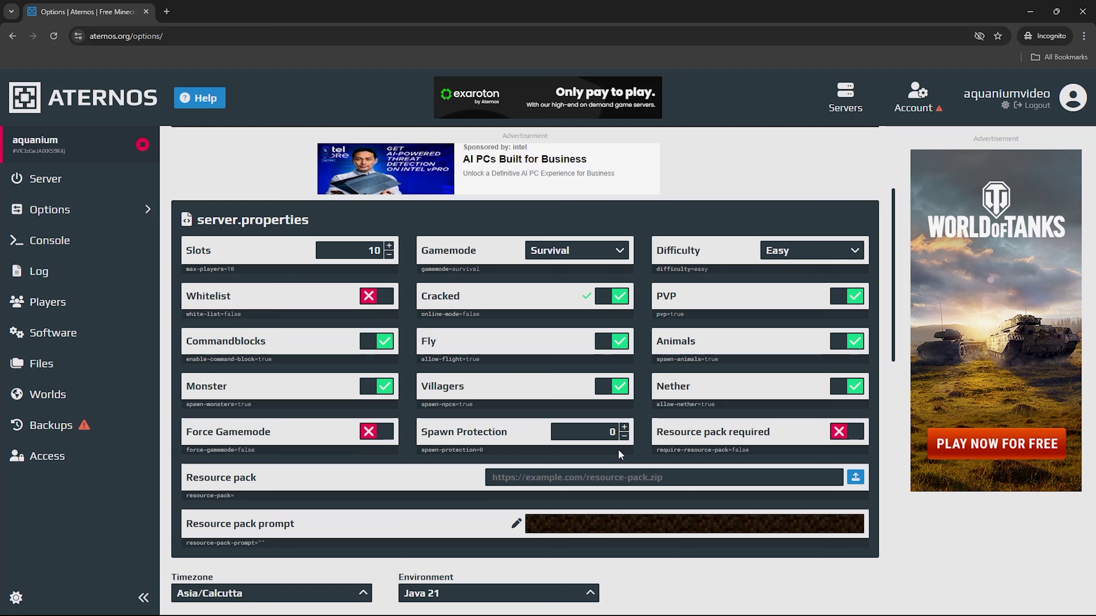
pyautogui.click(845, 388)
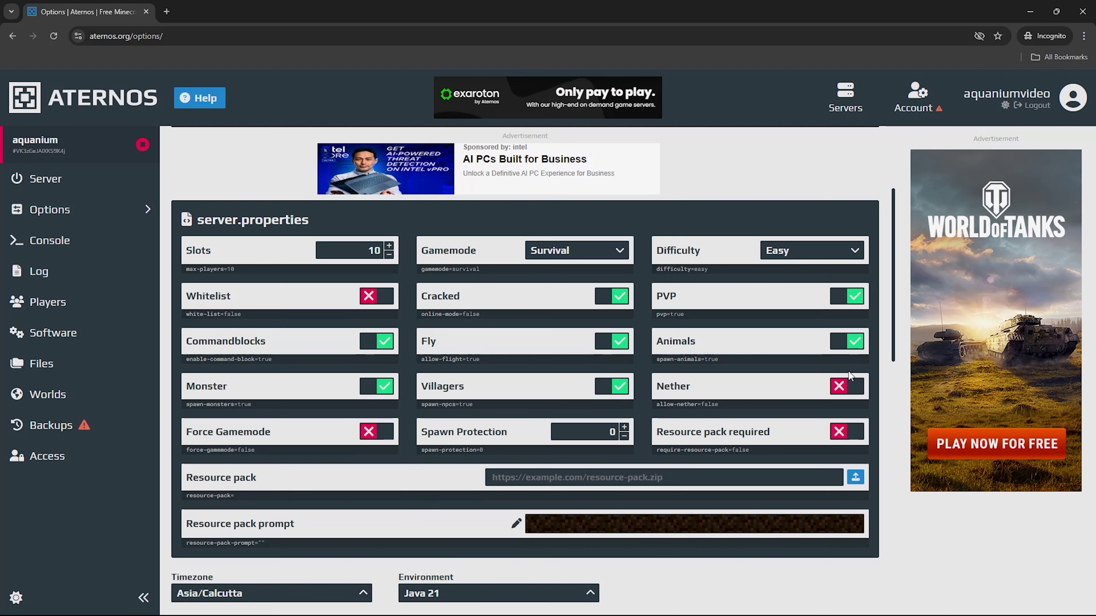
pyautogui.scroll(-1, 849, 375)
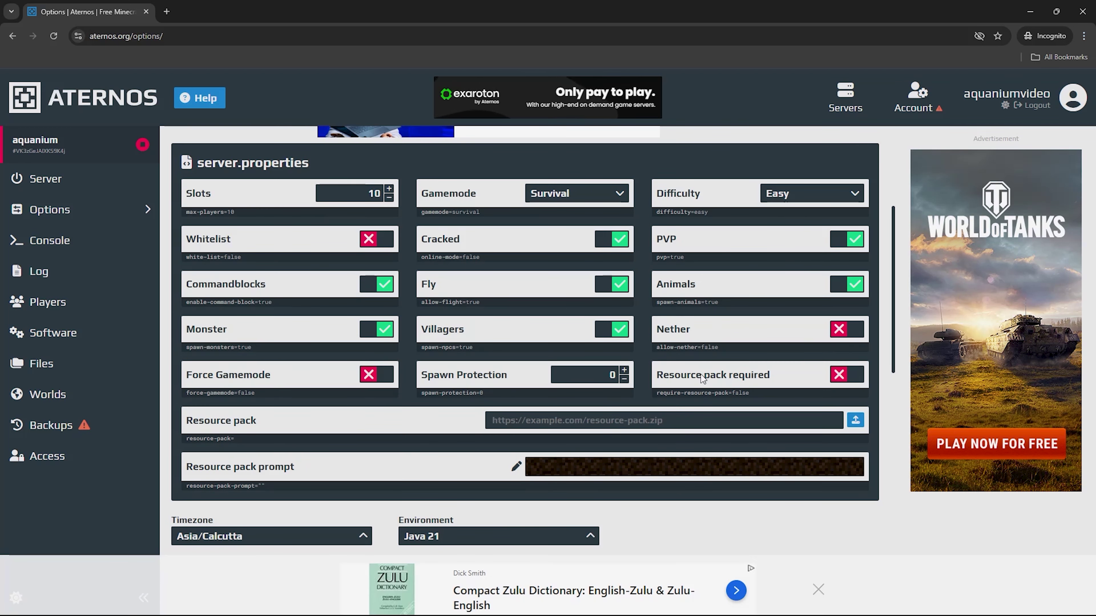
pyautogui.click(103, 240)
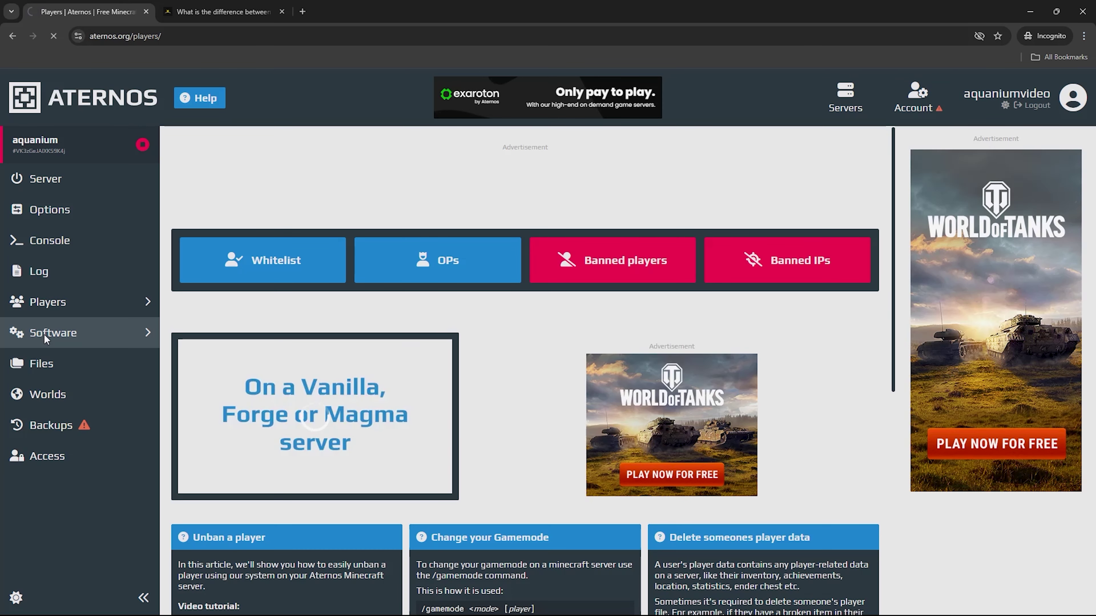
# Show the Java Edition software types and move the extra browser tab into its own window
pyautogui.click(44, 334)
pyautogui.scroll(-2, 687, 129)
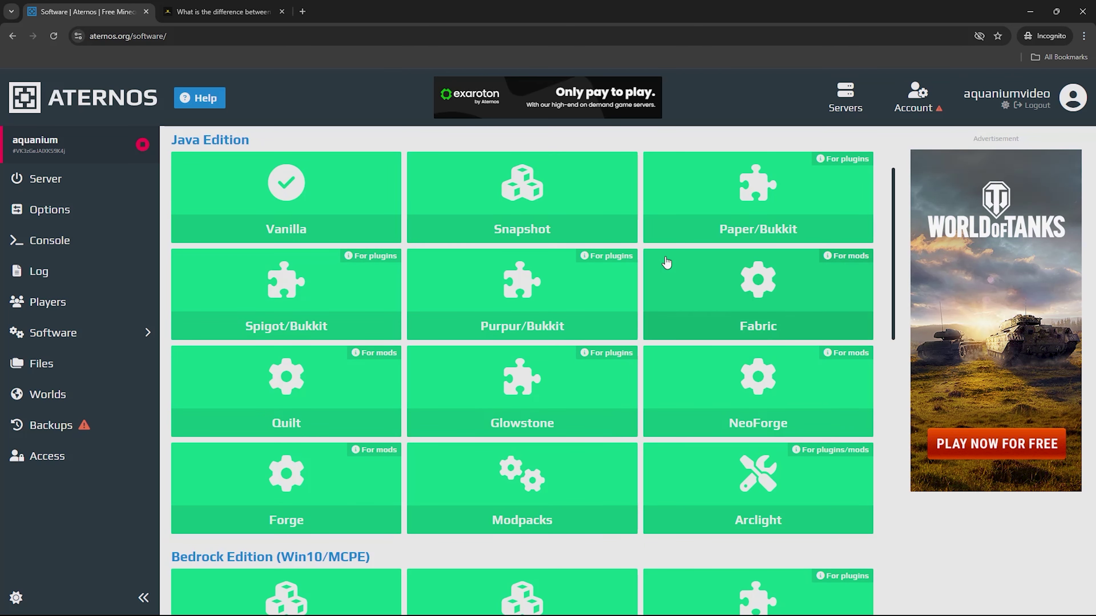
pyautogui.moveTo(222, 11); pyautogui.dragTo(773, 351)
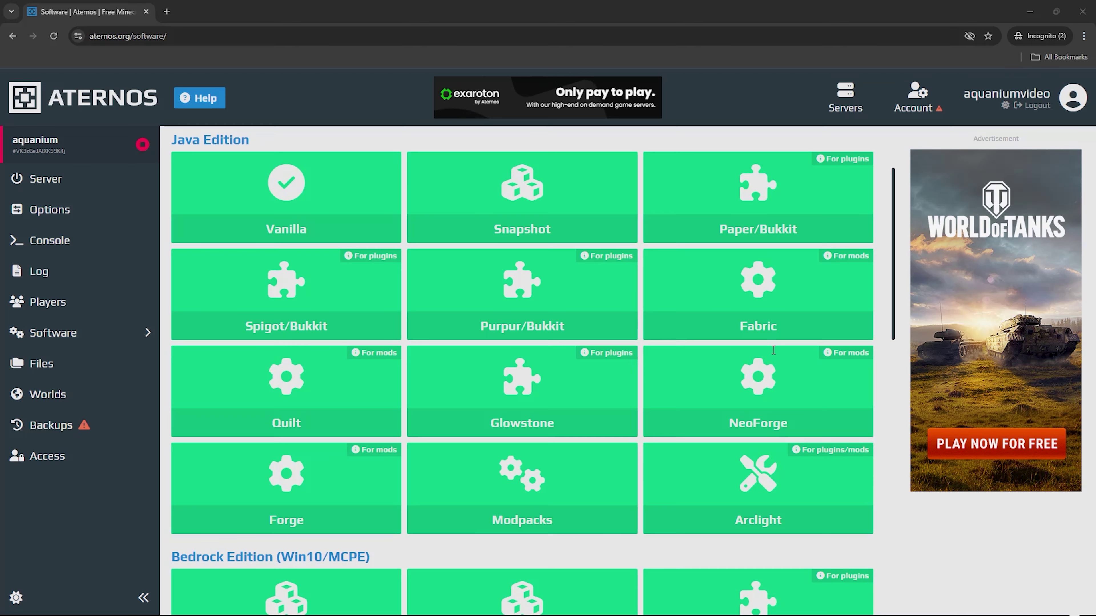
# Install Purpur 1.21.1 (build 2300) as the server software, then go to Plugins
pyautogui.click(550, 302)
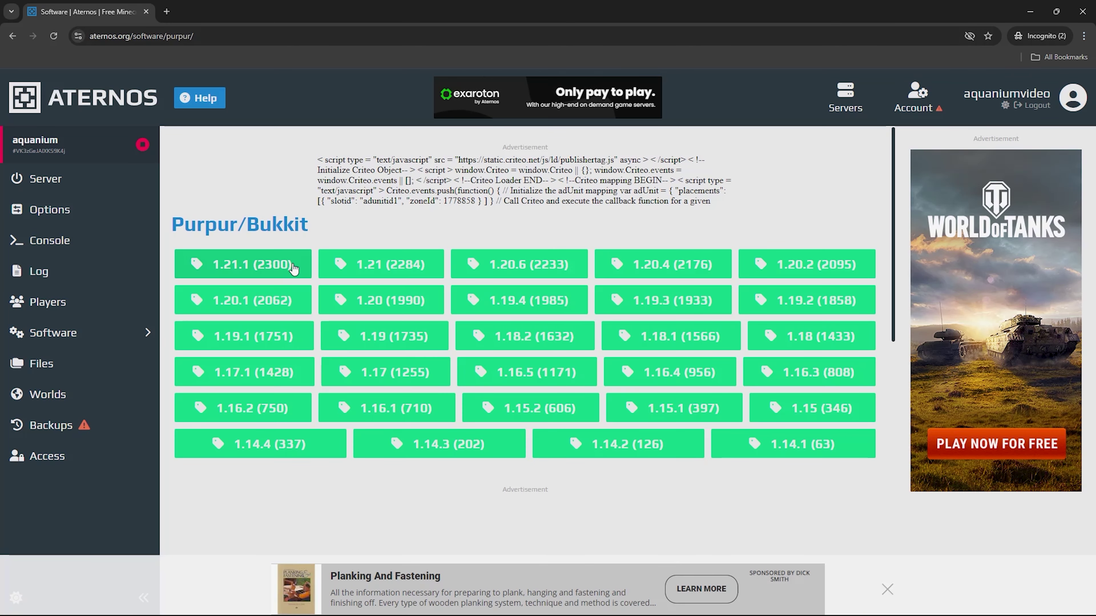
pyautogui.click(293, 268)
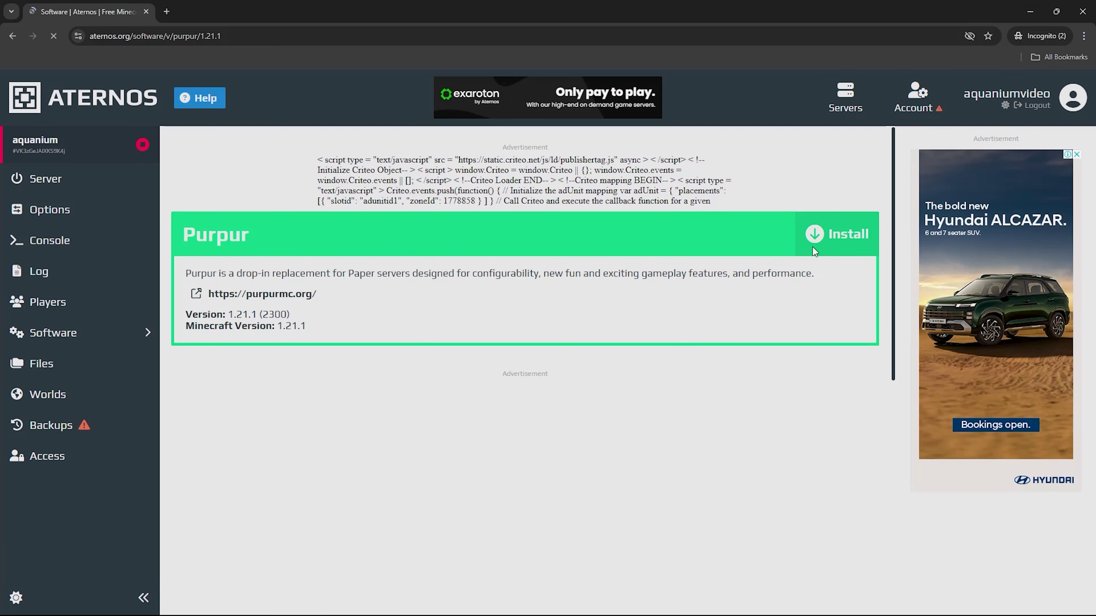
pyautogui.click(846, 235)
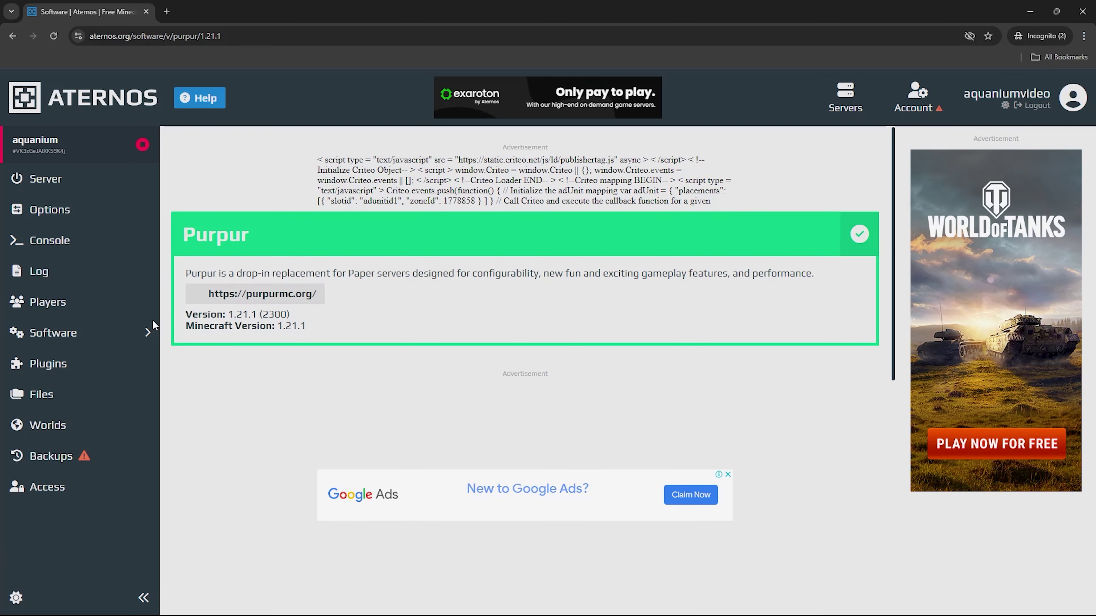
pyautogui.click(98, 363)
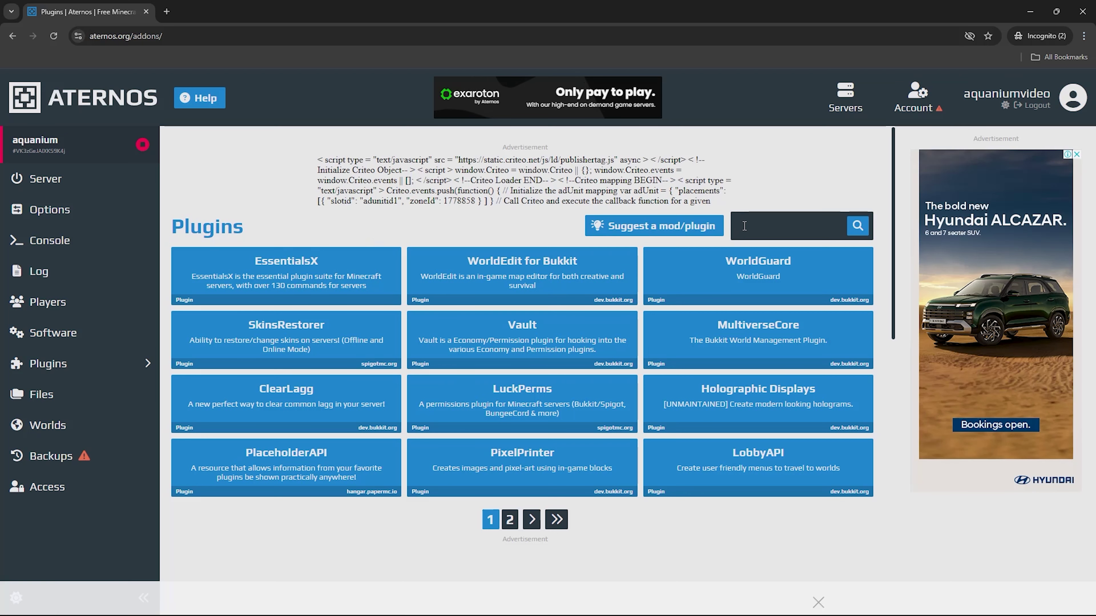
# Search plugins for 'Geysermc' and install the GeyserMC 1.21.1 version, then go to Files
pyautogui.click(763, 229)
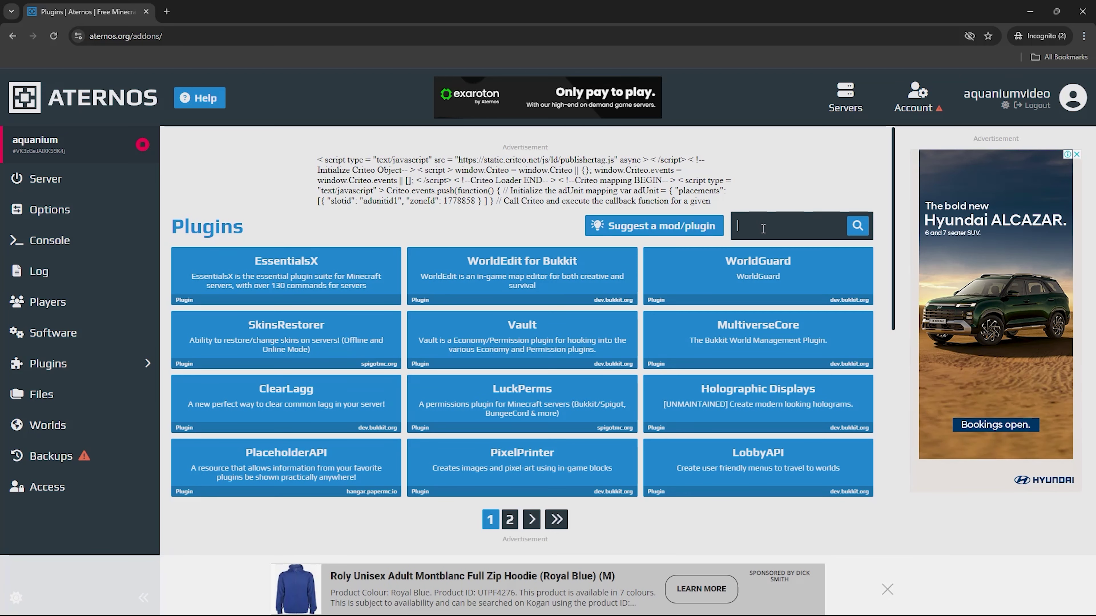
pyautogui.write('Geysermc')
pyautogui.press('Return')
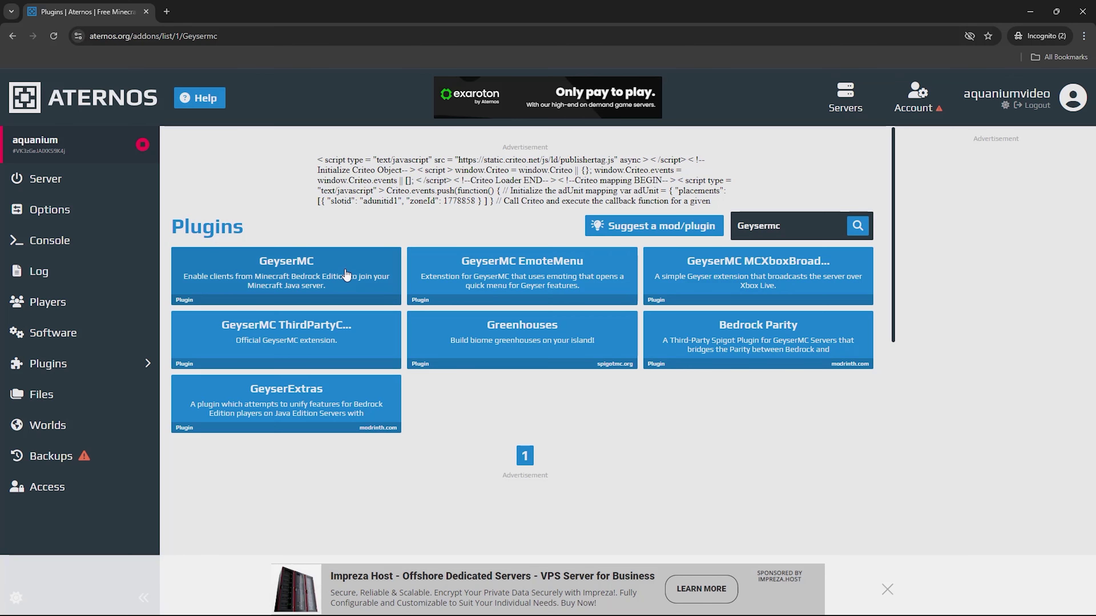
pyautogui.click(346, 275)
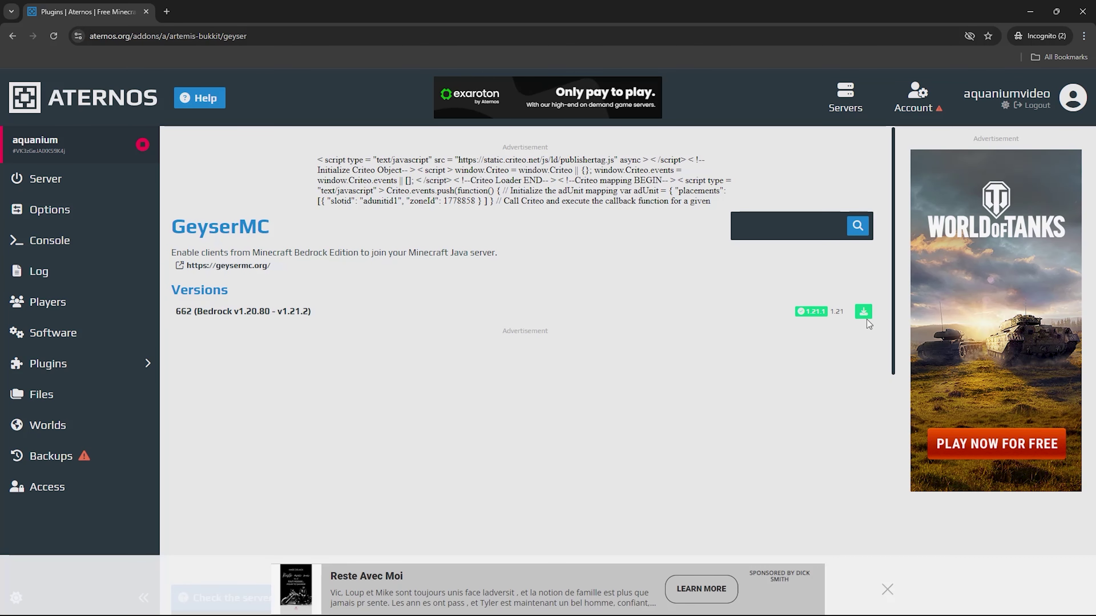
pyautogui.click(863, 312)
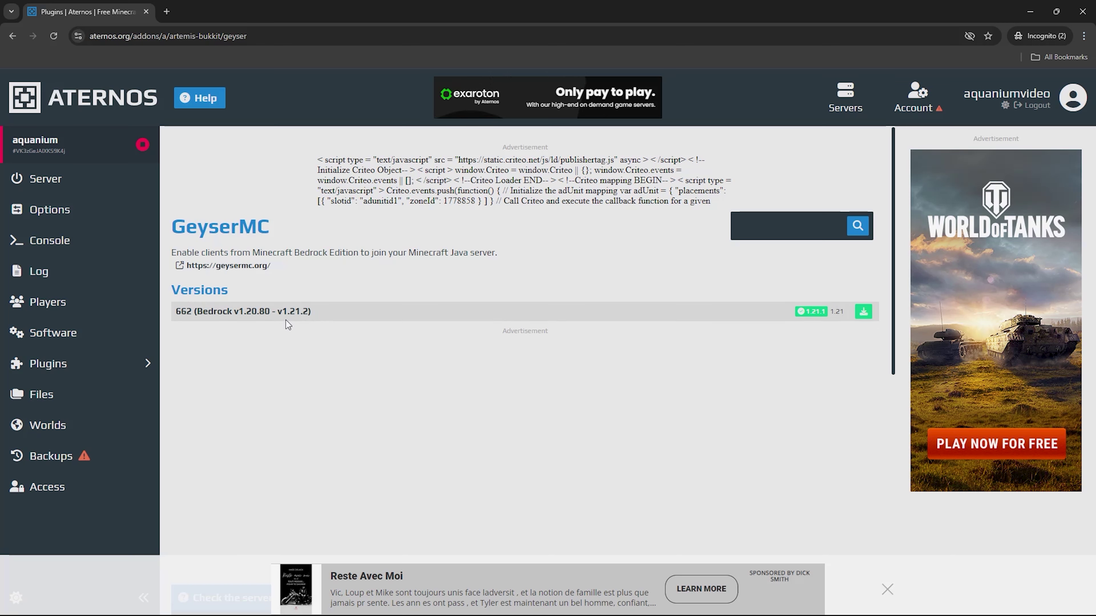
pyautogui.click(91, 390)
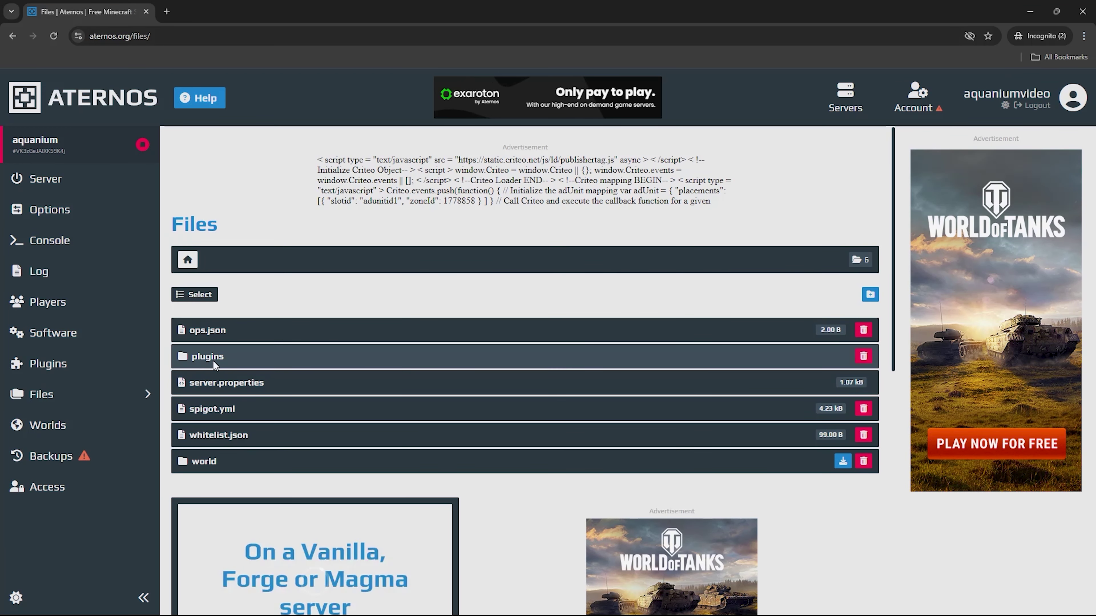
# Confirm the plugins folder lists the floodgate and Geyser-Spigot files
pyautogui.click(212, 360)
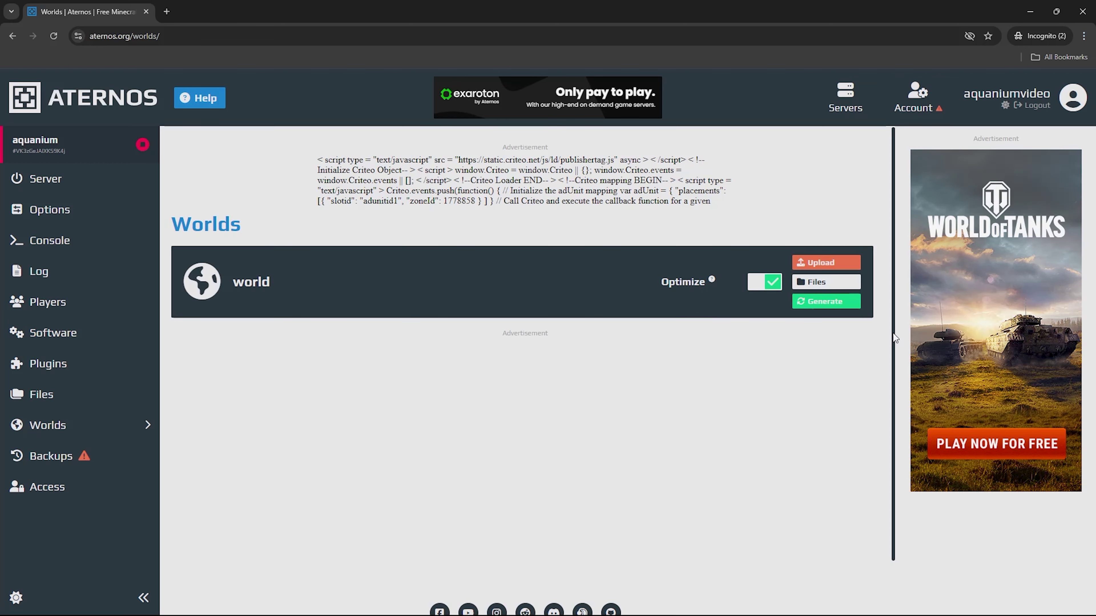
# Generate a new world named 1 with Hardcore left off, then view the upload options and Backups
pyautogui.click(826, 301)
pyautogui.click(691, 198)
pyautogui.write('1')
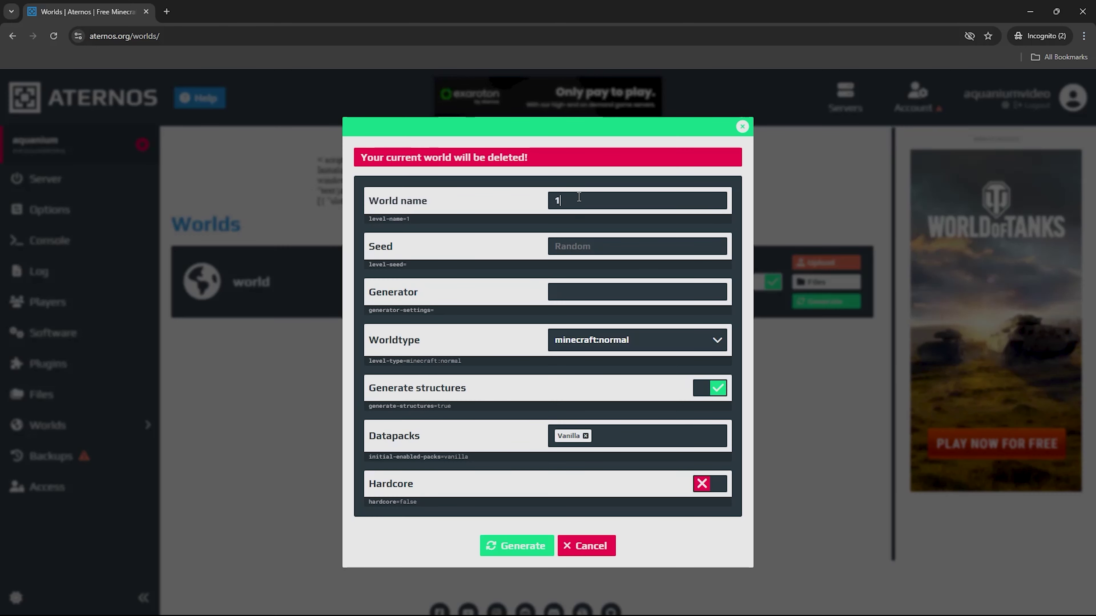
pyautogui.click(633, 250)
pyautogui.click(701, 491)
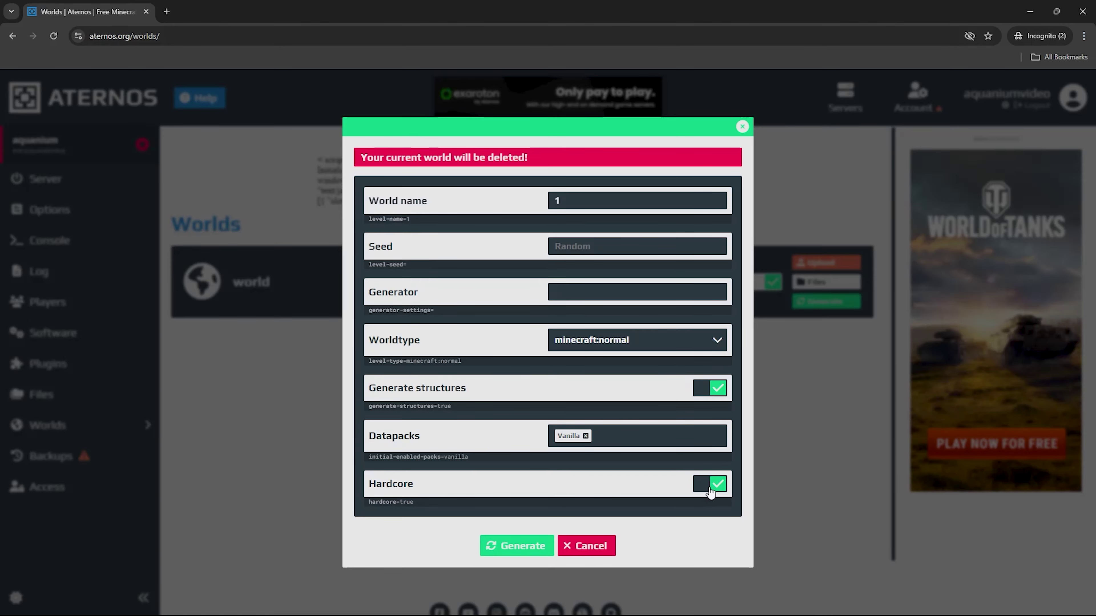
pyautogui.click(707, 490)
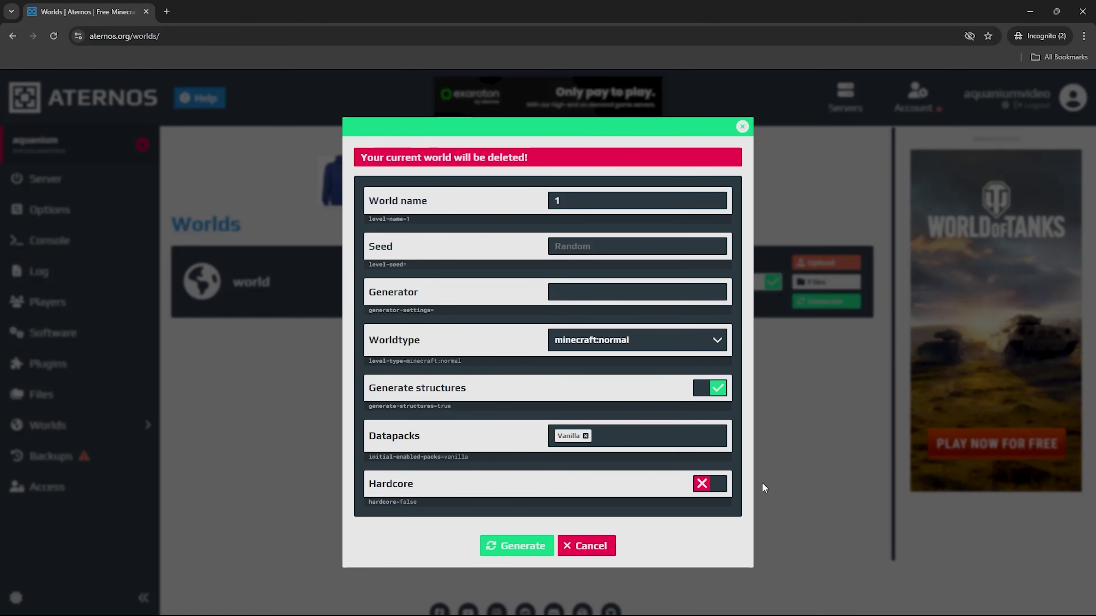
pyautogui.click(514, 548)
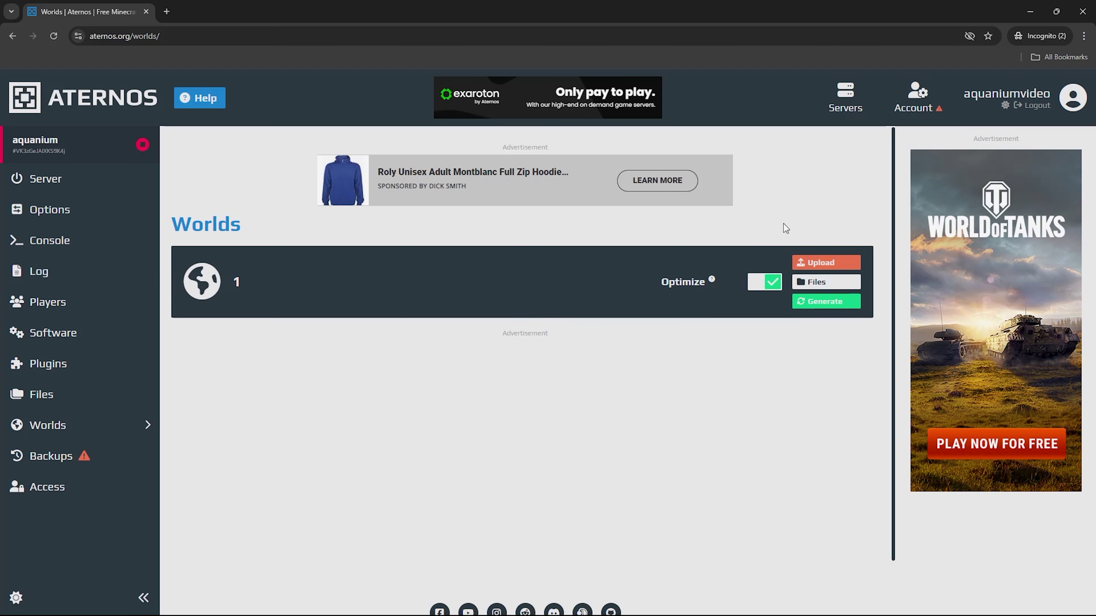
pyautogui.click(811, 262)
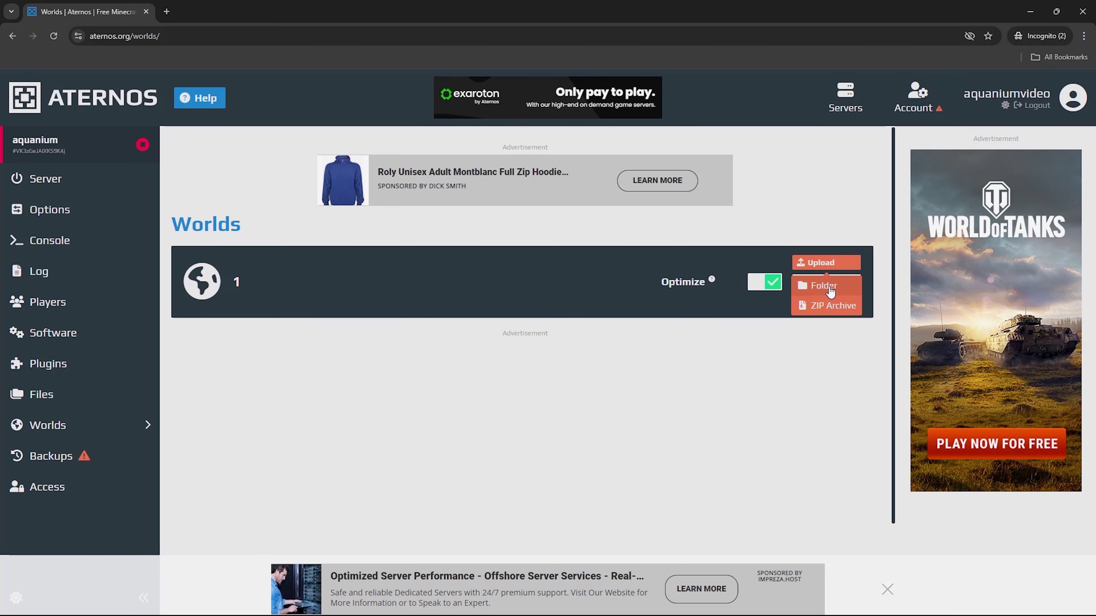
pyautogui.click(133, 461)
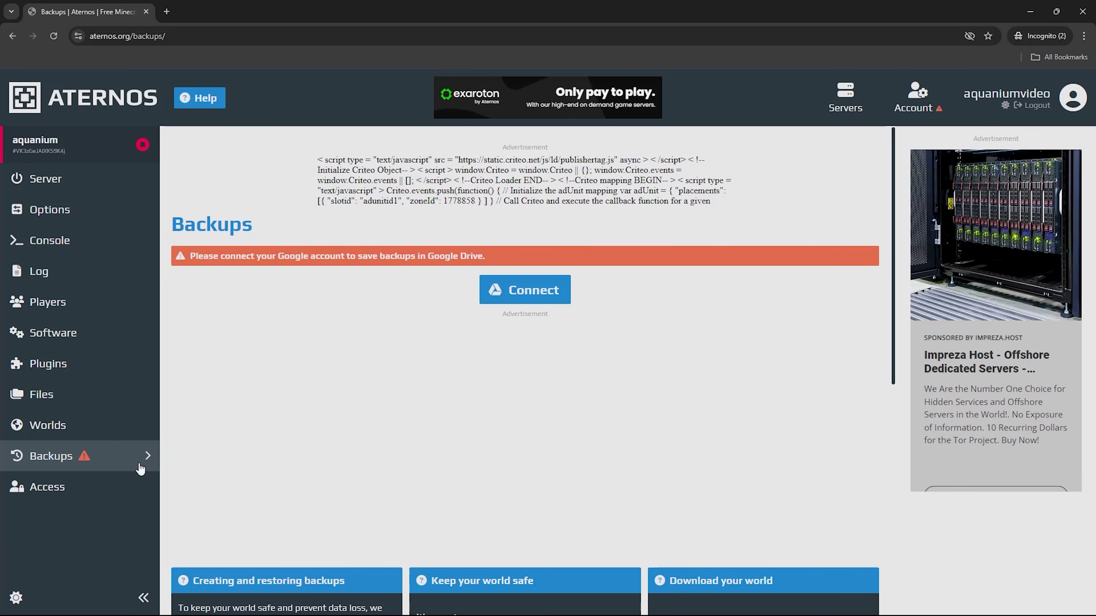
# Cancel the Google Drive backup sign-in and go to the Access page
pyautogui.click(536, 289)
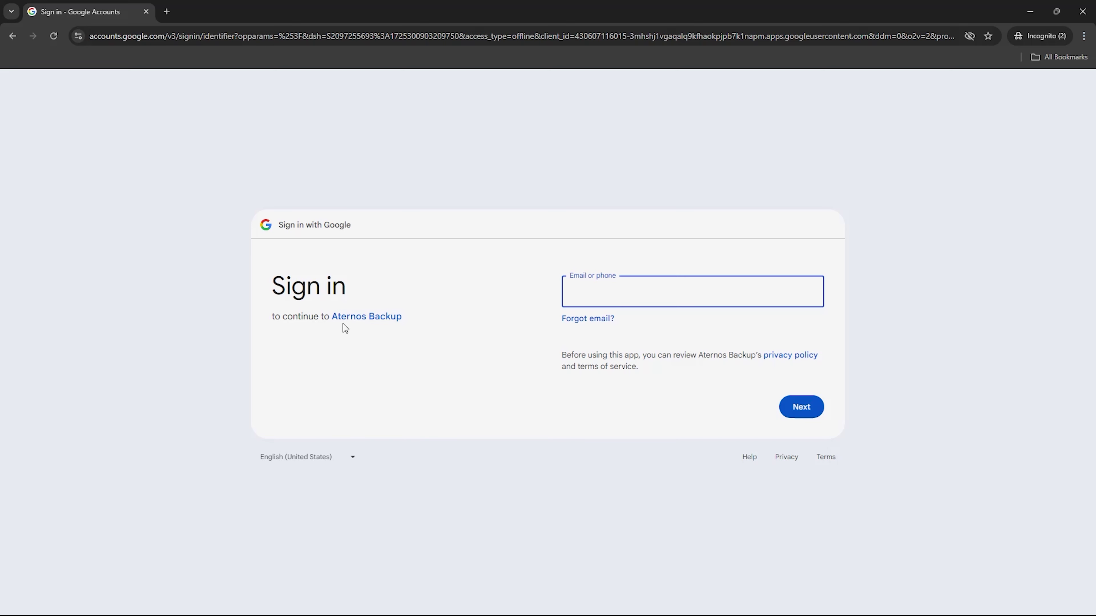
pyautogui.click(12, 35)
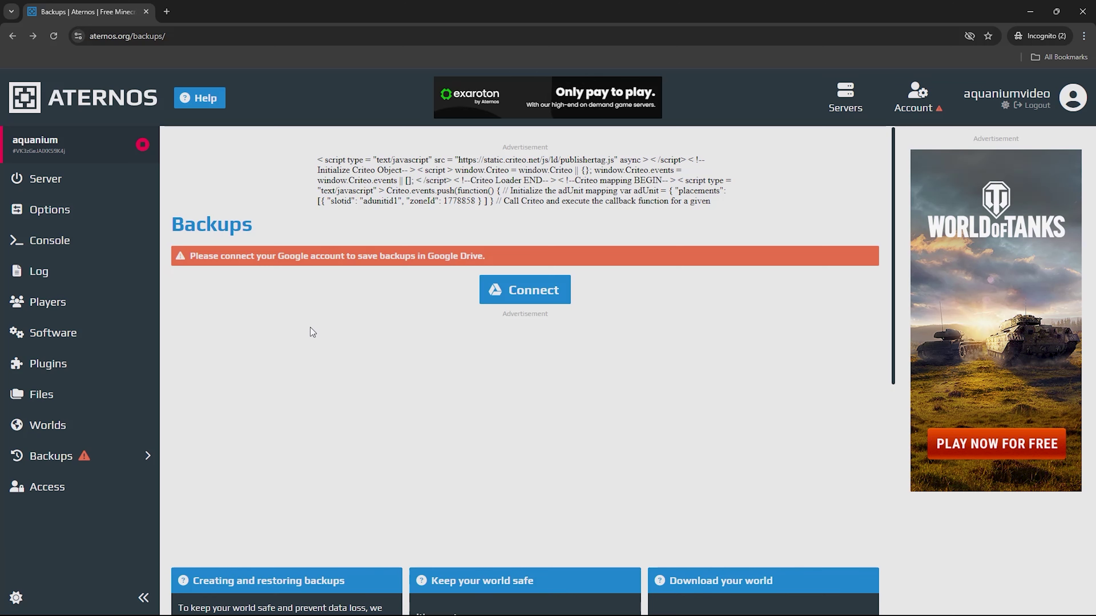
pyautogui.click(47, 486)
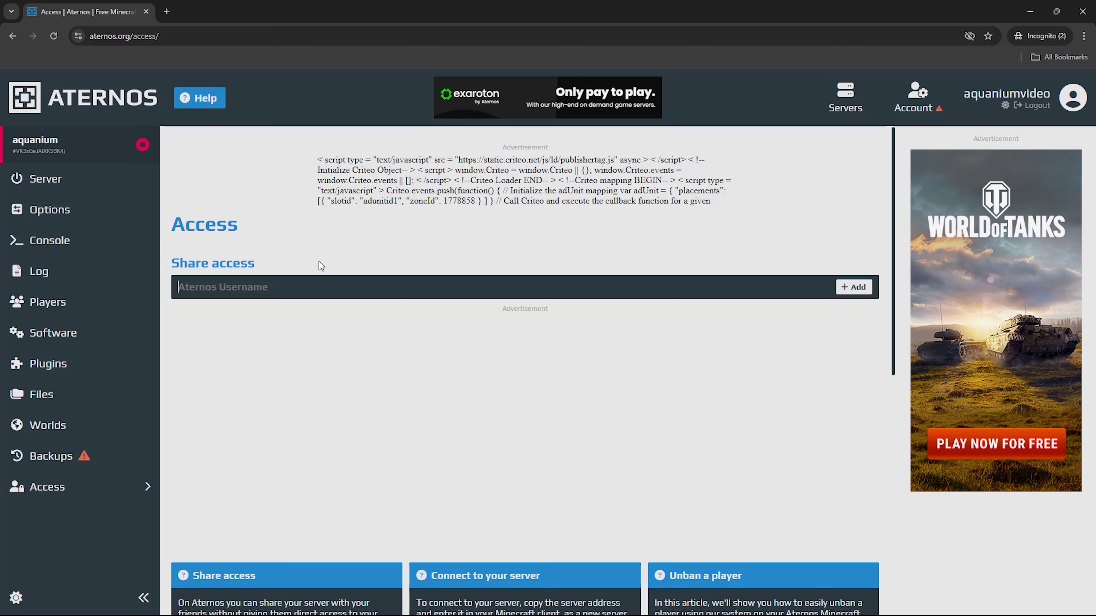
# Add the other user's Aternos username to shared access with Stop/Restart permission enabled, and save
pyautogui.write('aquanium')
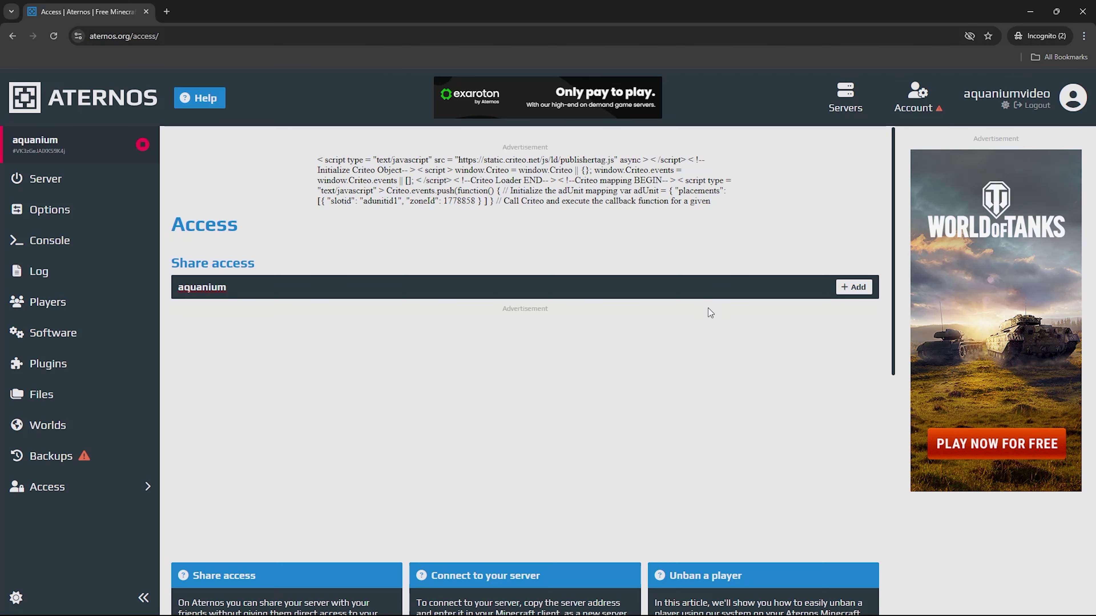
pyautogui.click(852, 287)
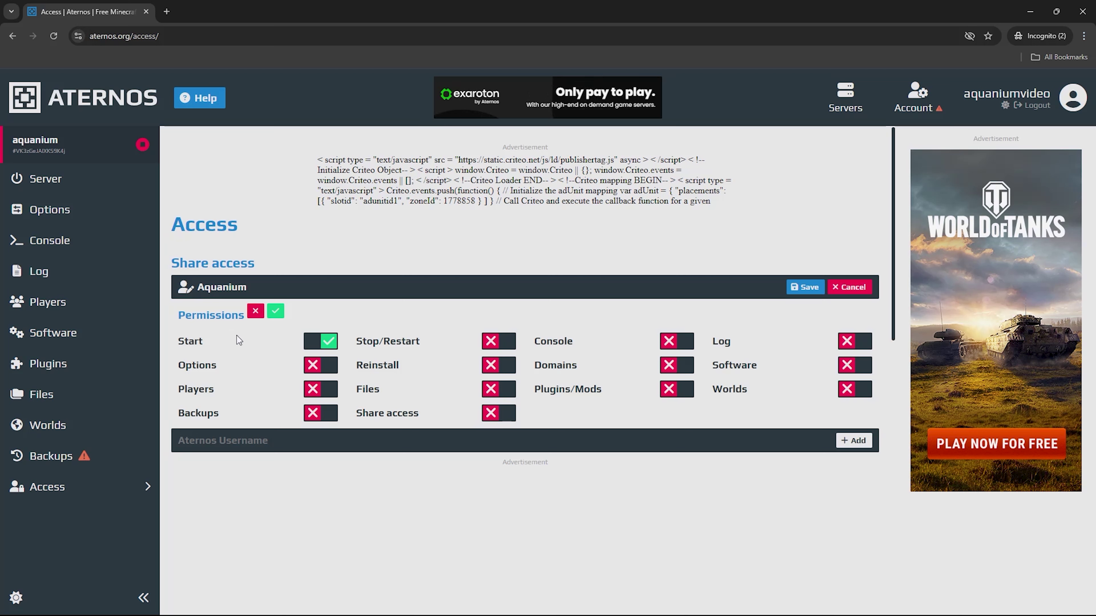
pyautogui.click(514, 345)
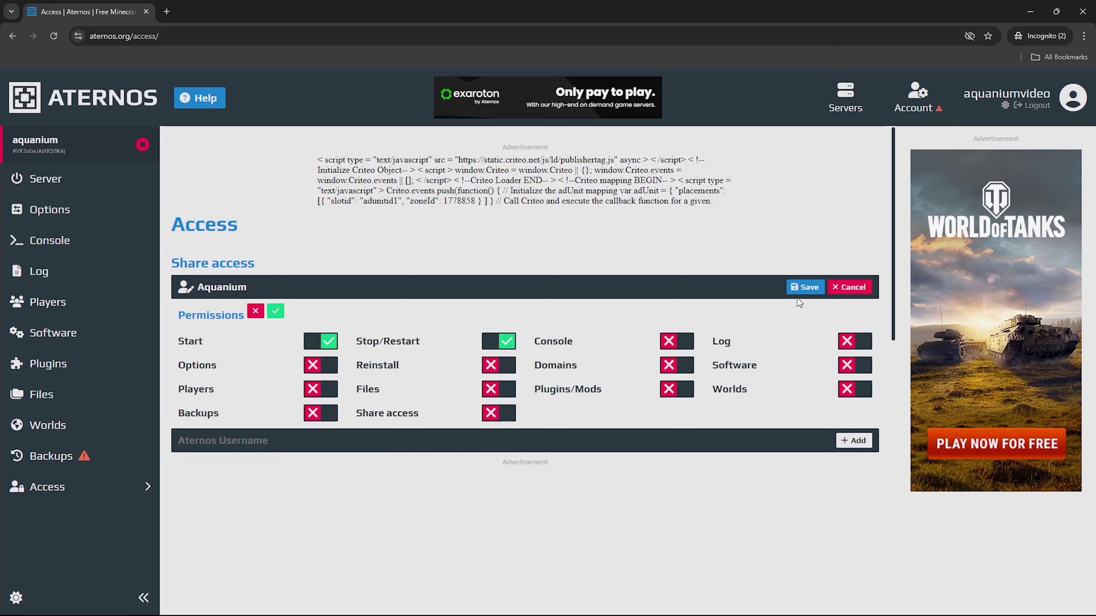
pyautogui.click(802, 288)
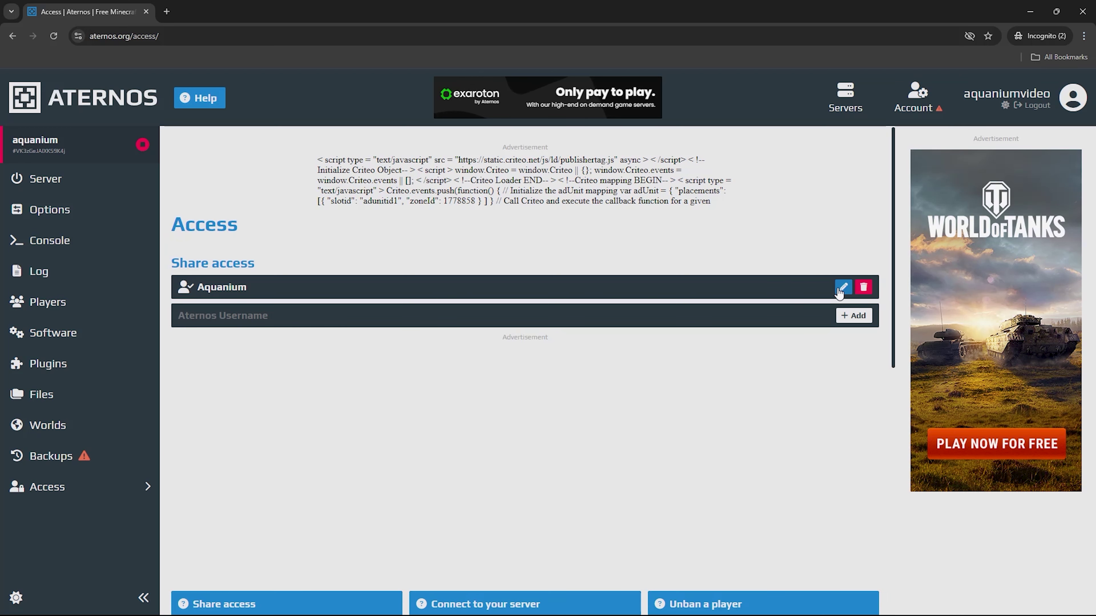
pyautogui.click(842, 287)
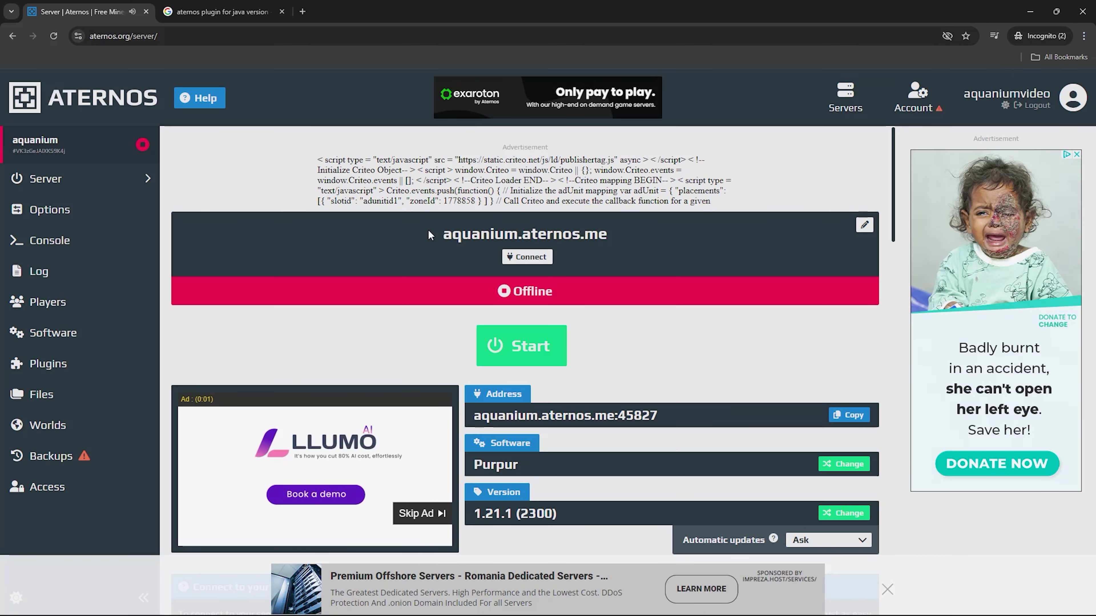
# Start the Purpur 1.21.1 server, accepting the EULA and confirming the queue, until it is Online
pyautogui.click(76, 178)
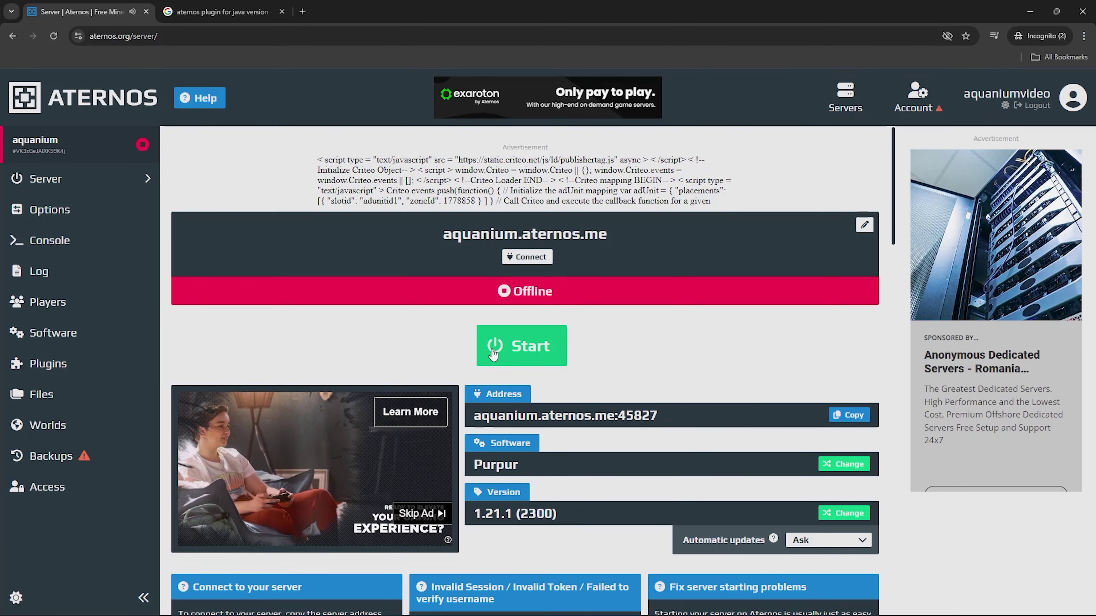
pyautogui.click(493, 354)
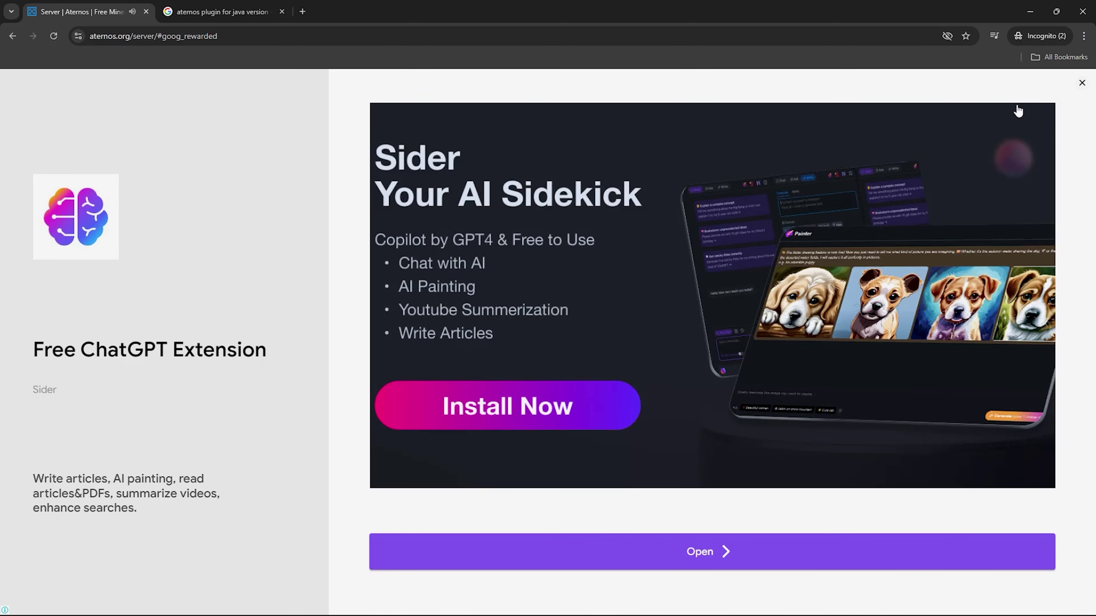
pyautogui.click(1081, 83)
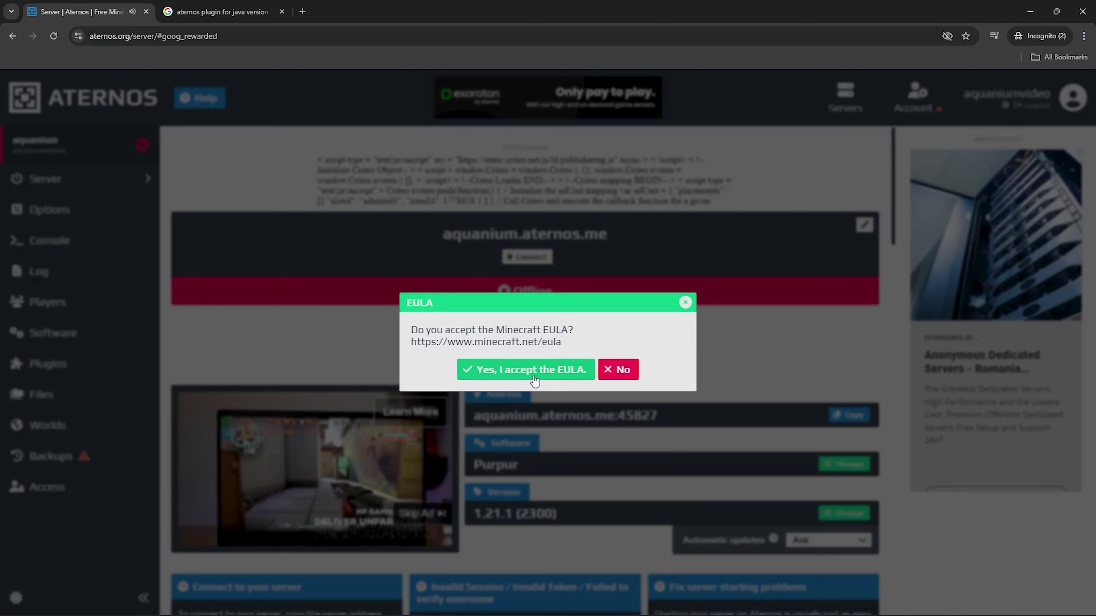
pyautogui.click(534, 376)
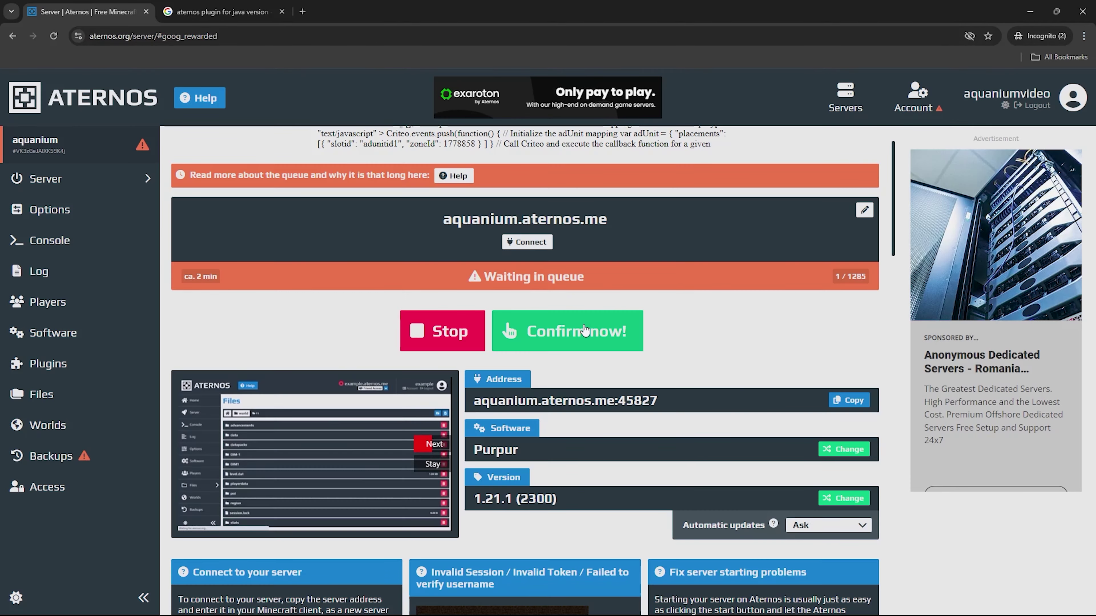
pyautogui.click(446, 328)
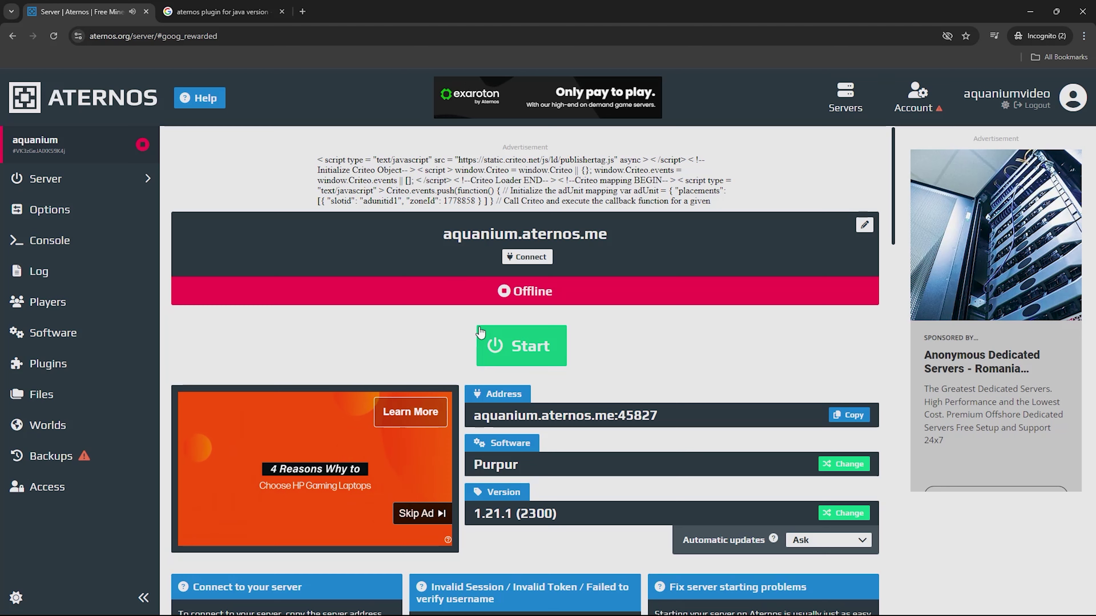
pyautogui.click(544, 336)
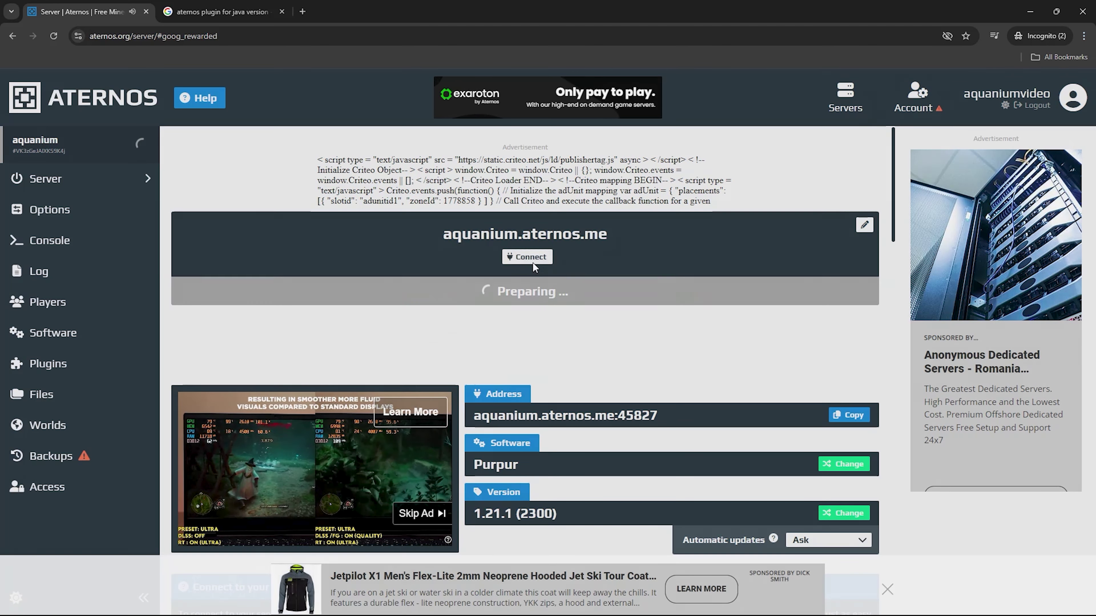
pyautogui.click(530, 259)
pyautogui.moveTo(424, 330); pyautogui.dragTo(572, 331)
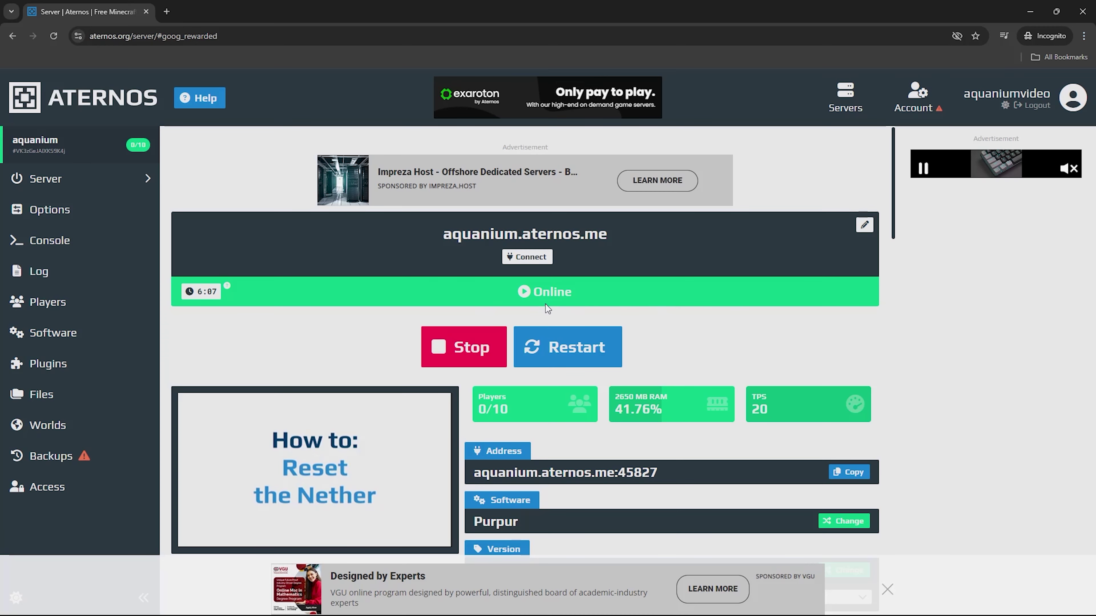
# Copy the server IP from the connection details and switch to Minecraft Java Edition
pyautogui.click(540, 256)
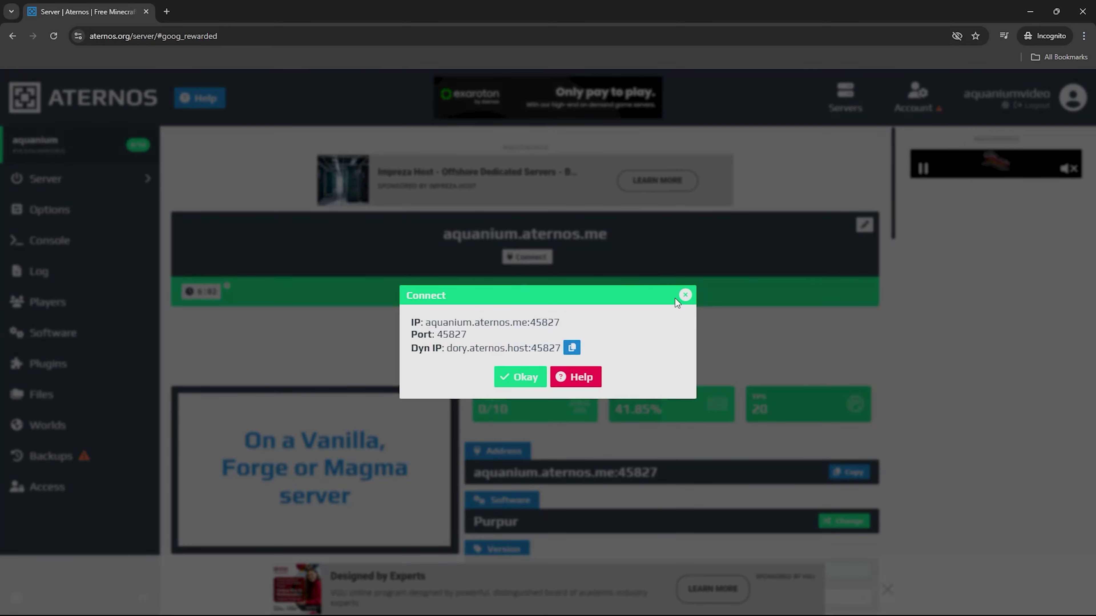
pyautogui.moveTo(513, 322); pyautogui.dragTo(418, 322)
pyautogui.hotkey('ctrl', 'c')
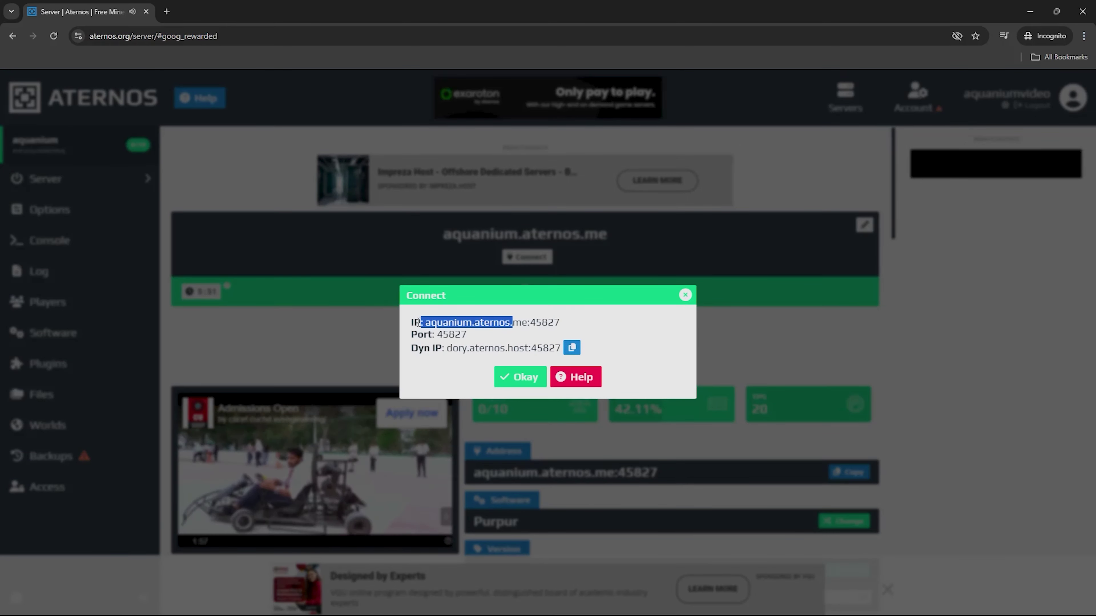
pyautogui.click(520, 377)
pyautogui.click(692, 606)
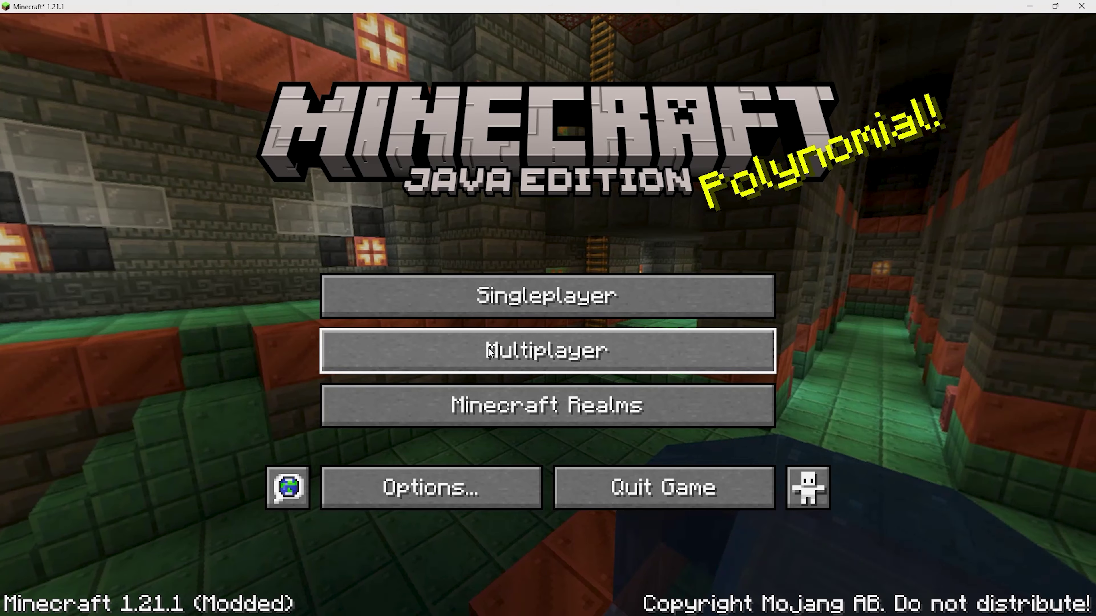
# Add a multiplayer server with the pasted Aternos address ending in .aternos.me
pyautogui.click(489, 351)
pyautogui.click(732, 514)
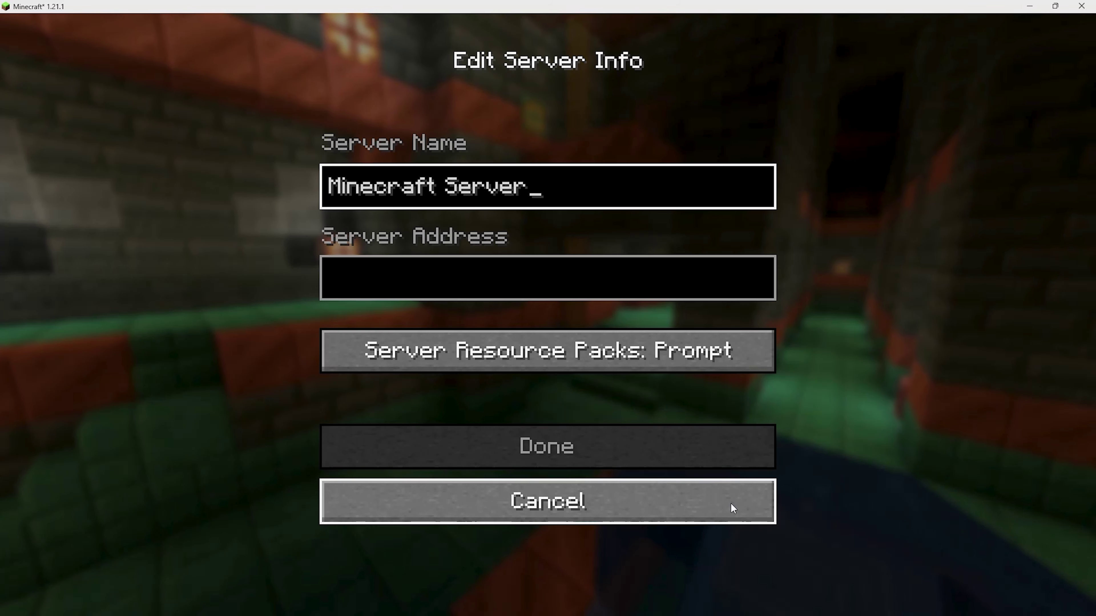
pyautogui.click(458, 276)
pyautogui.hotkey('ctrl', 'v')
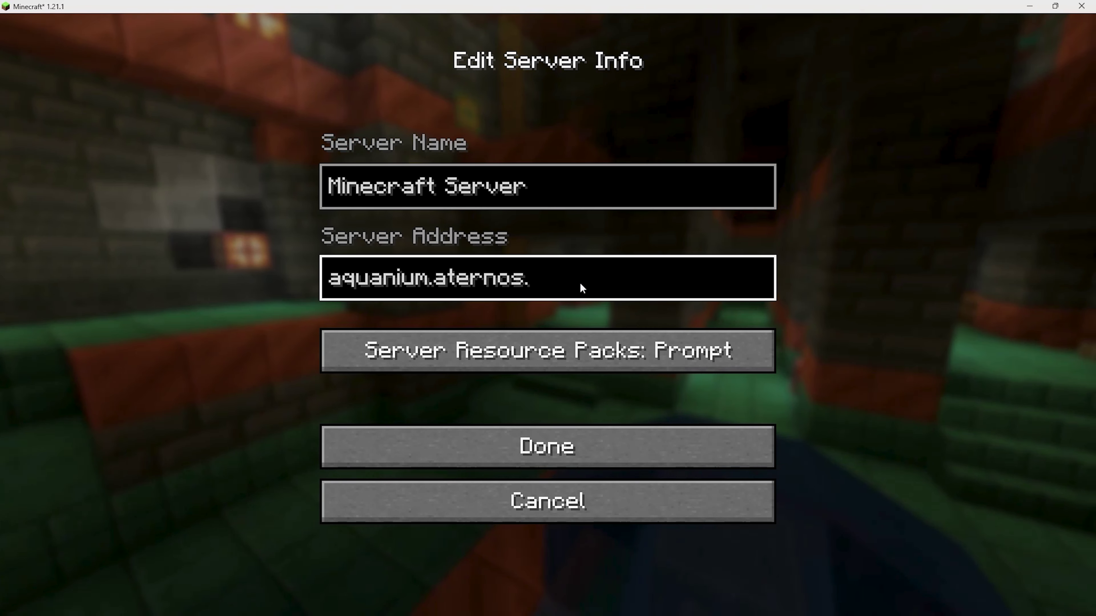
pyautogui.write('me')
# Rename the server entry to 1, save it, refresh the list and join it
pyautogui.click(533, 180)
pyautogui.press('BackSpace')
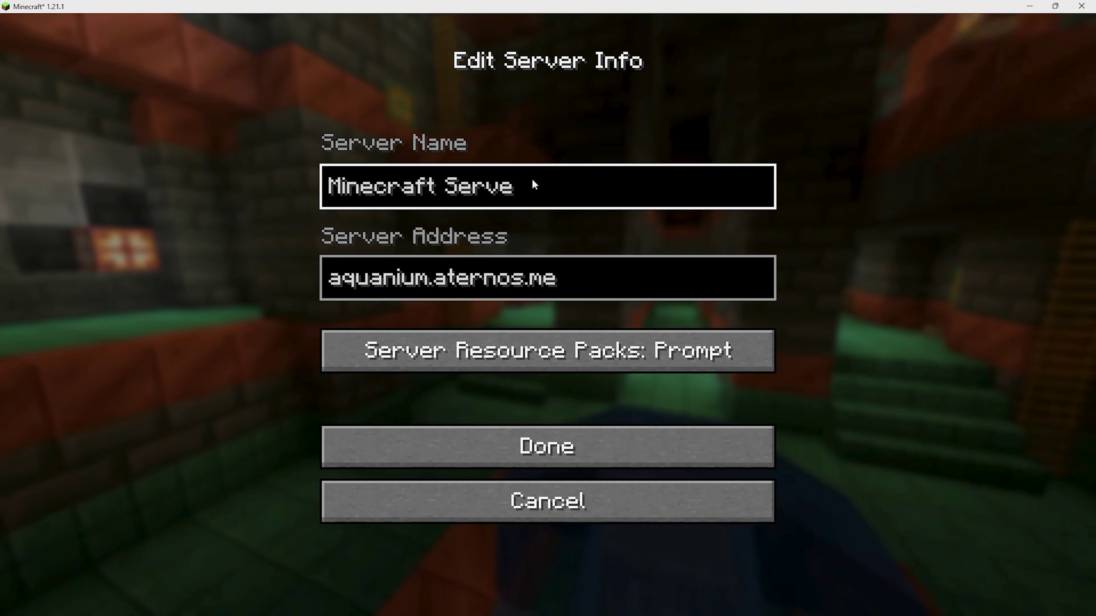
pyautogui.press('BackSpace')
pyautogui.press('BackSpace')
pyautogui.press('BackSpace')
pyautogui.press('BackSpace')
pyautogui.press('BackSpace')
pyautogui.press('BackSpace')
pyautogui.press('BackSpace')
pyautogui.press('BackSpace')
pyautogui.press('BackSpace')
pyautogui.press('BackSpace')
pyautogui.press('BackSpace')
pyautogui.press('BackSpace')
pyautogui.press('BackSpace')
pyautogui.press('BackSpace')
pyautogui.press('BackSpace')
pyautogui.write('1')
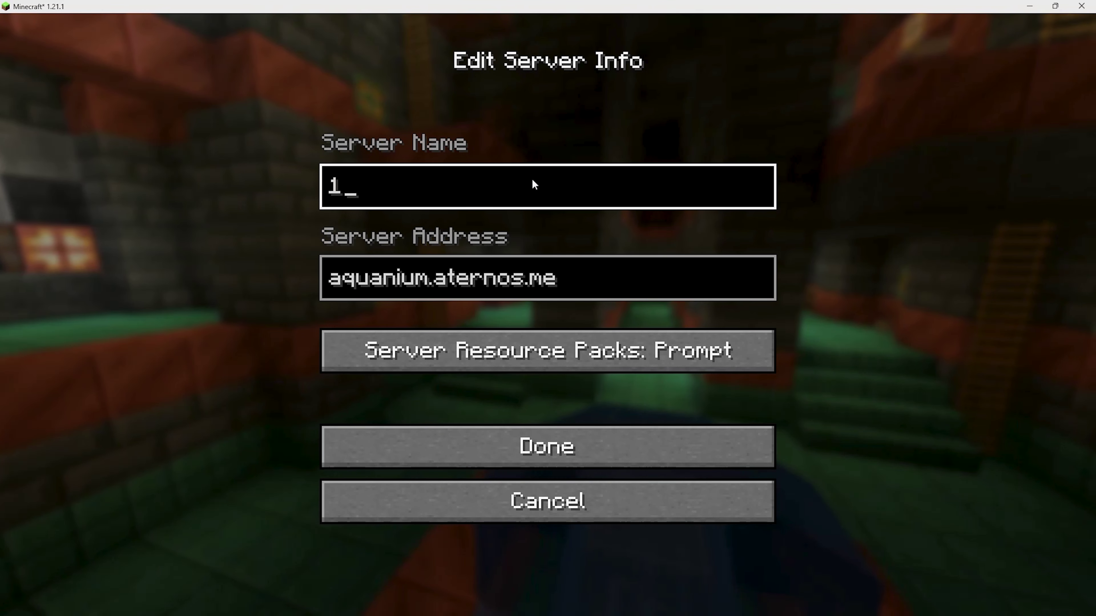
pyautogui.click(471, 449)
pyautogui.moveTo(884, 108)
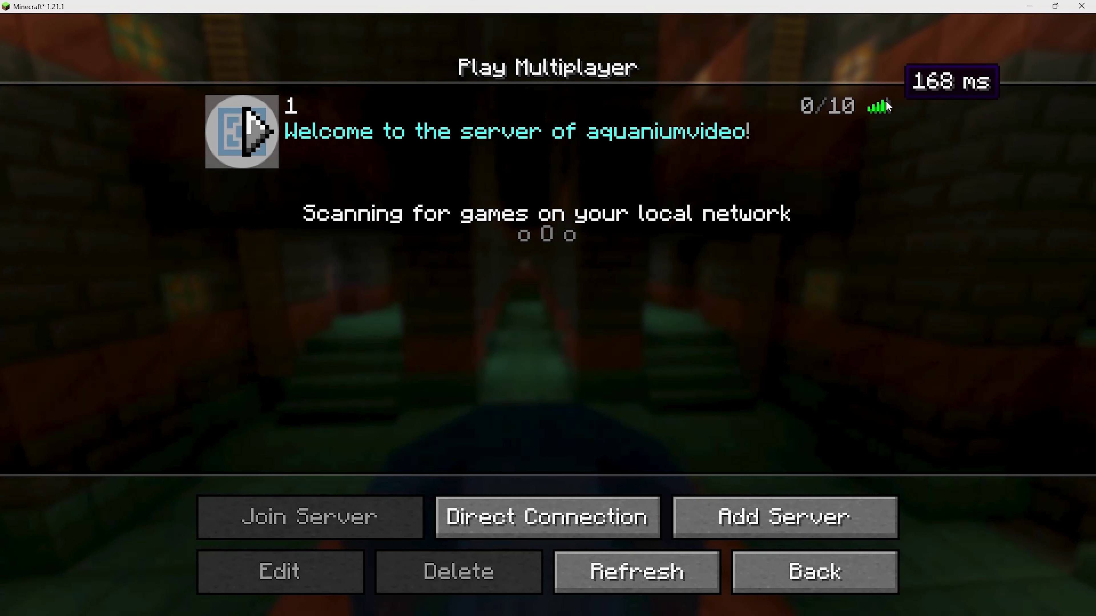
pyautogui.click(636, 572)
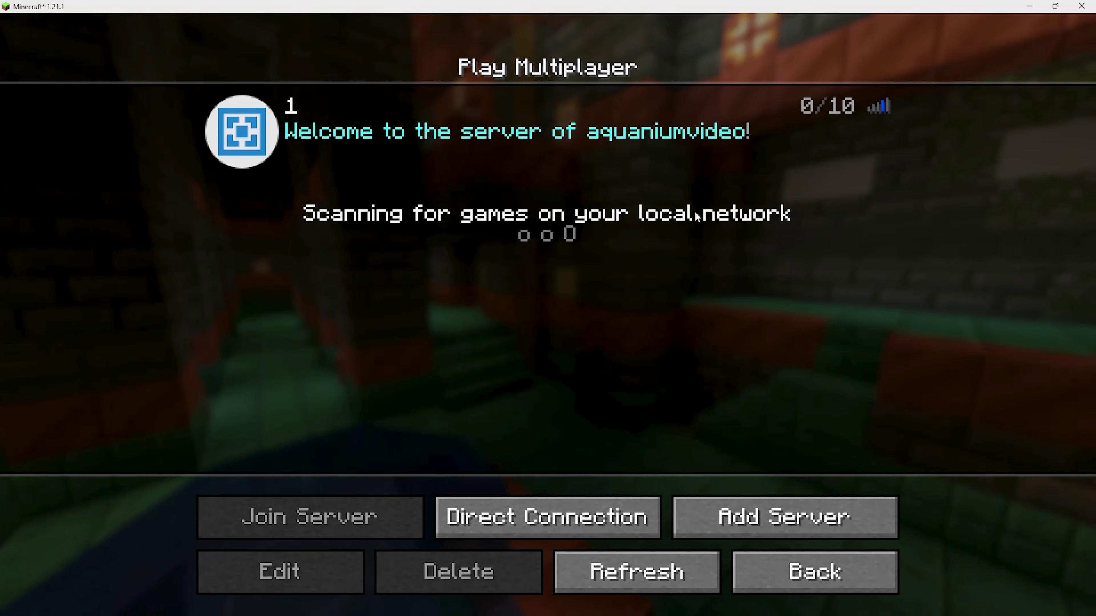
pyautogui.click(258, 135)
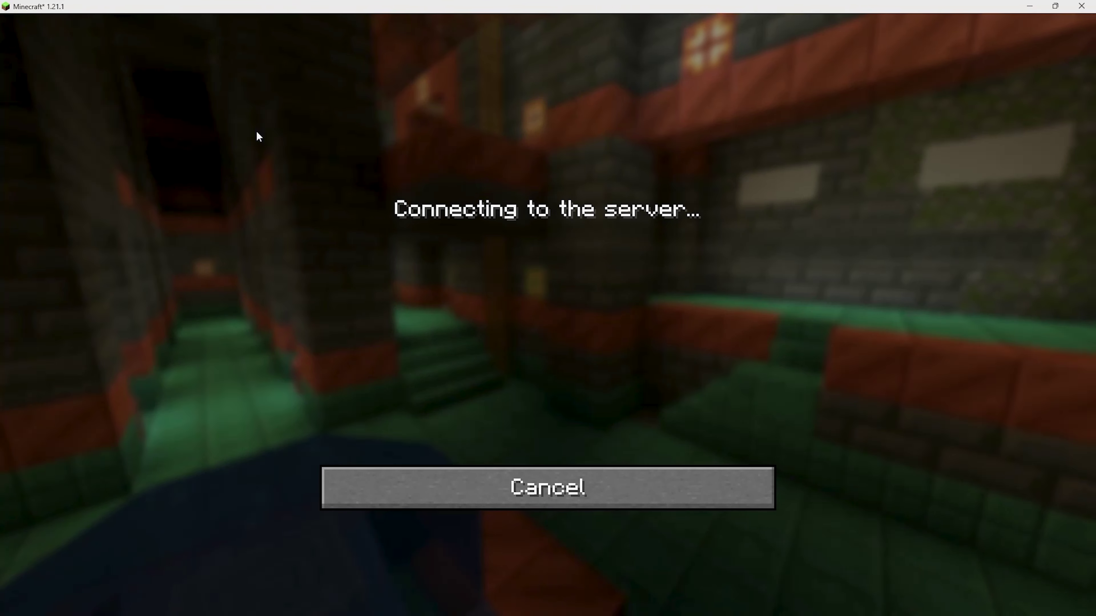